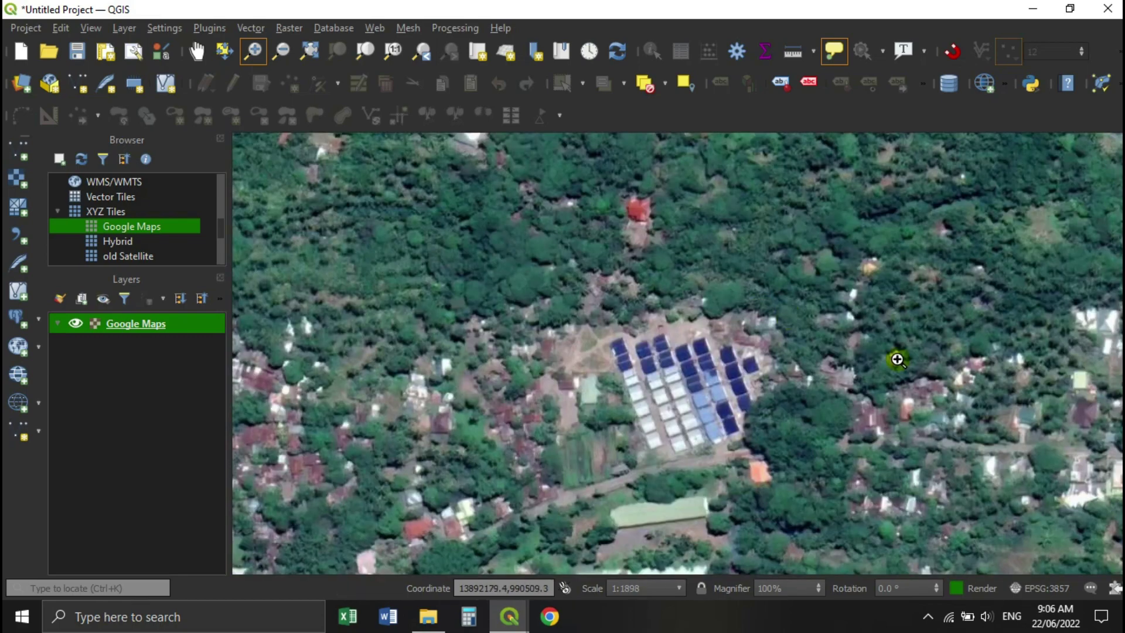
{"action": "left_click_drag", "start_coordinate": [635, 389], "coordinate": [643, 250]}
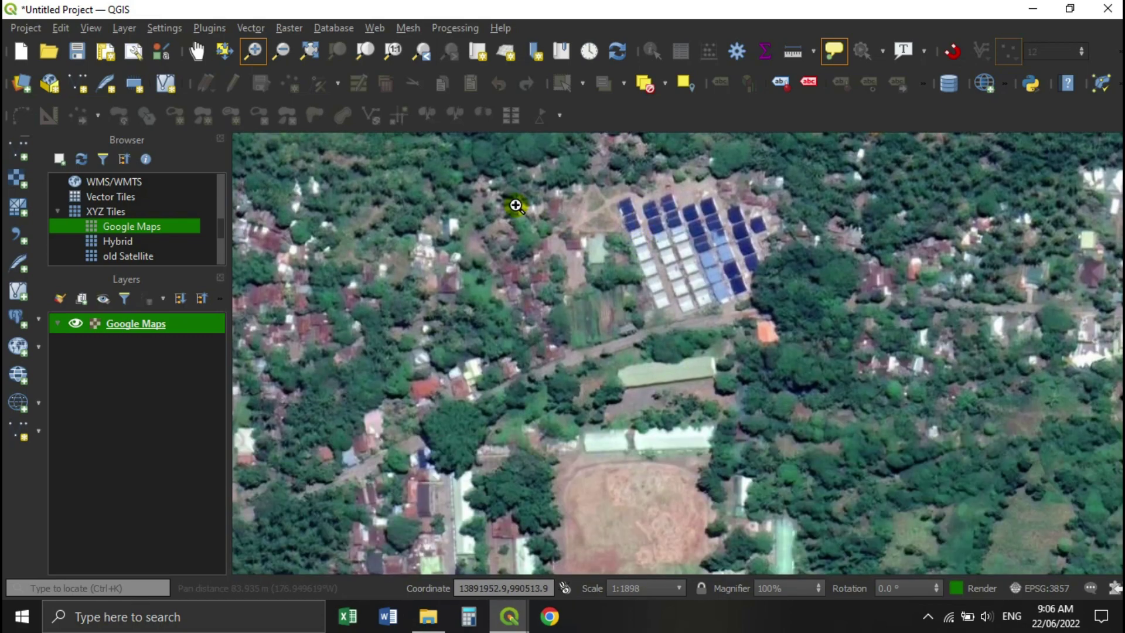
{"action": "scroll", "coordinate": [527, 217], "scroll_direction": "down", "scroll_amount": 1}
{"action": "left_click_drag", "start_coordinate": [495, 168], "coordinate": [721, 329]}
{"action": "left_click_drag", "start_coordinate": [796, 429], "coordinate": [754, 428]}
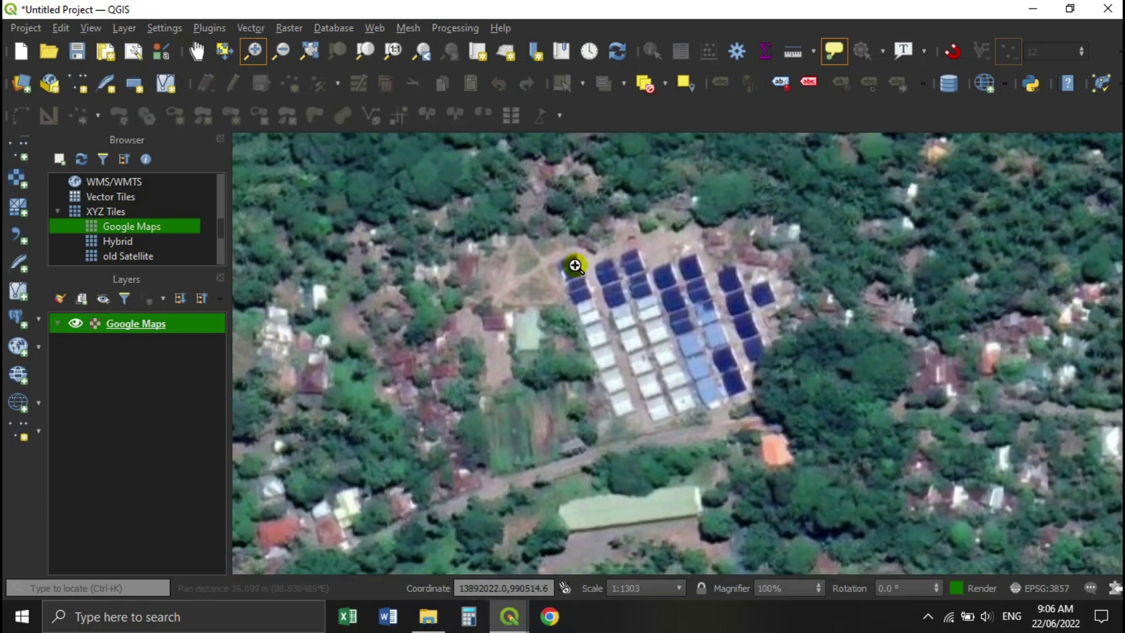
{"action": "left_click", "coordinate": [289, 27]}
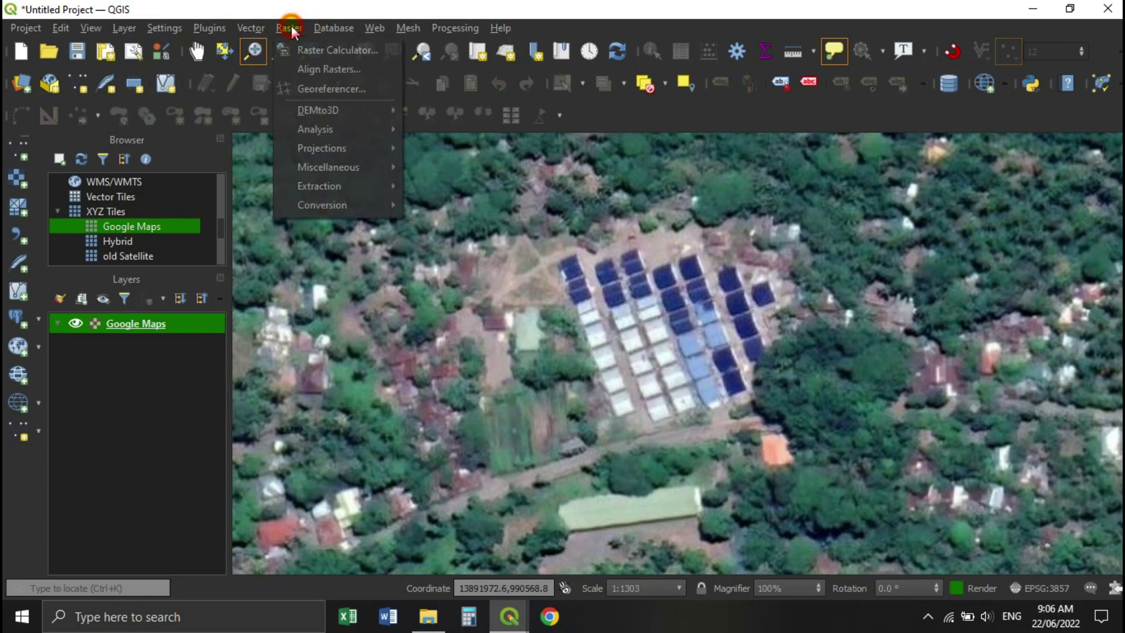
{"action": "left_click", "coordinate": [302, 88]}
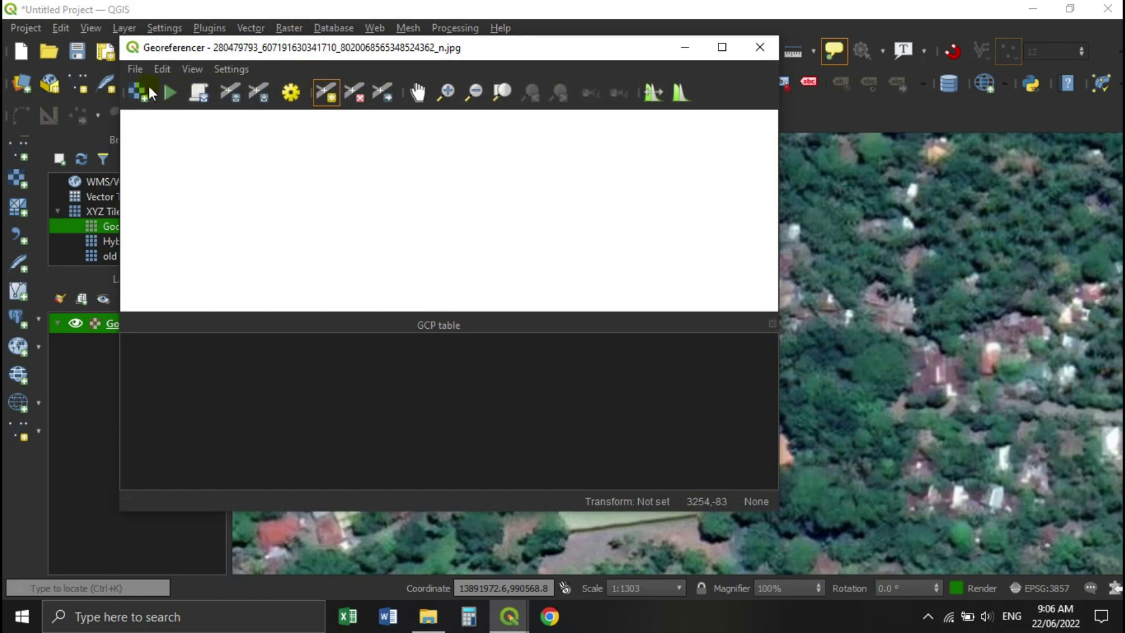
{"action": "left_click", "coordinate": [138, 91]}
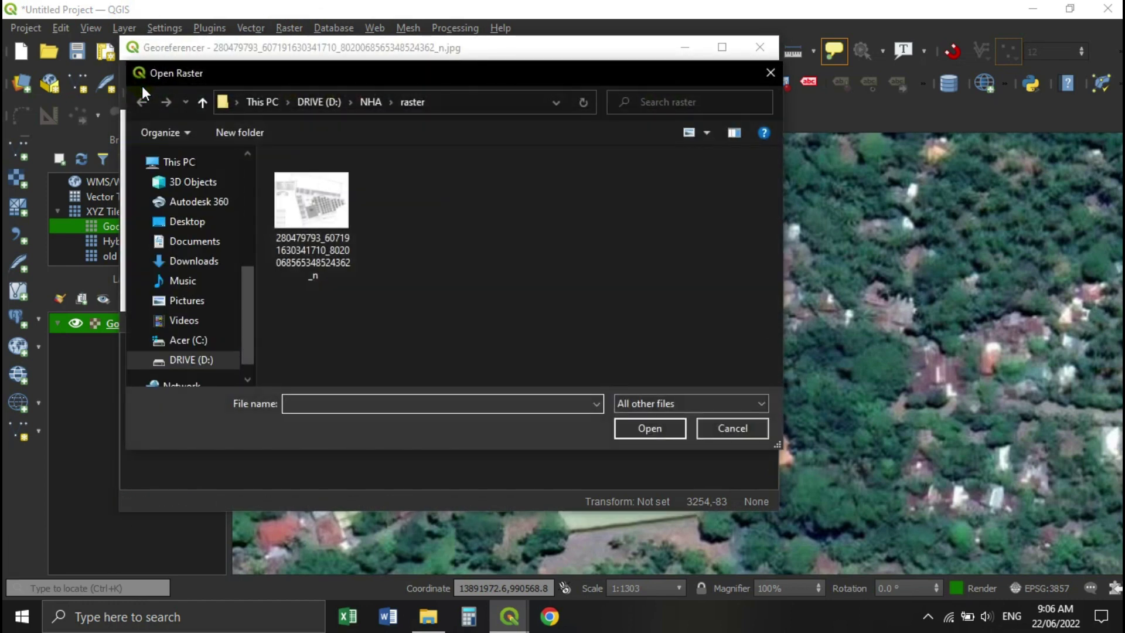
{"action": "left_click", "coordinate": [305, 205]}
{"action": "left_click", "coordinate": [663, 427]}
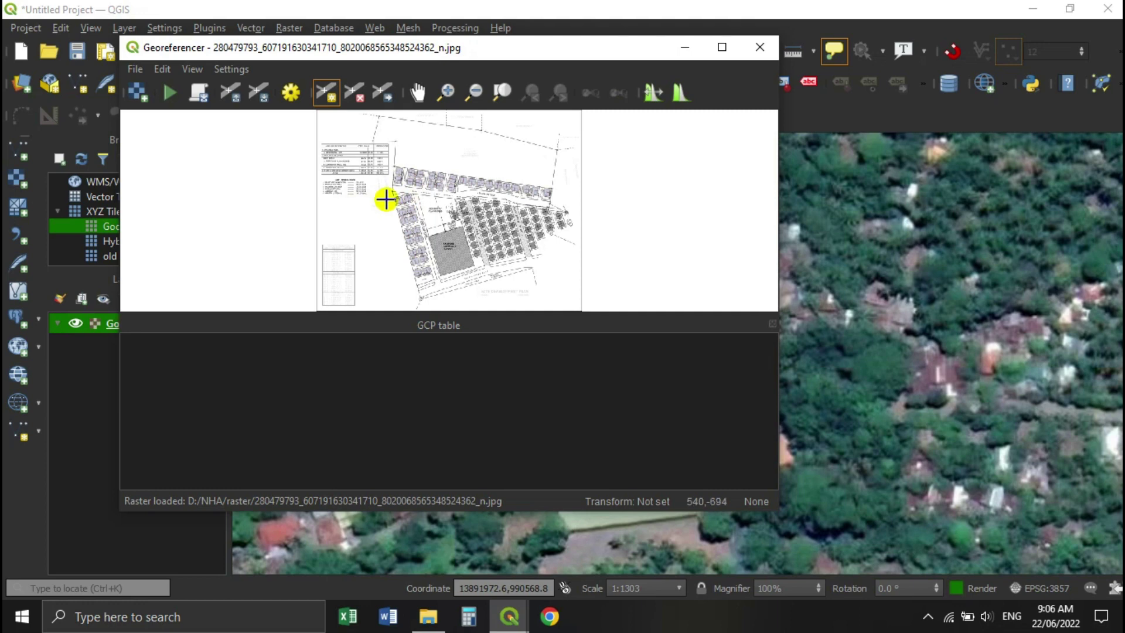
- Add a control point linking the upper-left corner of the hatched building beside the community playground to the northwestern blue roof's outer corner on the map
{"action": "left_click_drag", "start_coordinate": [488, 54], "coordinate": [265, 73]}
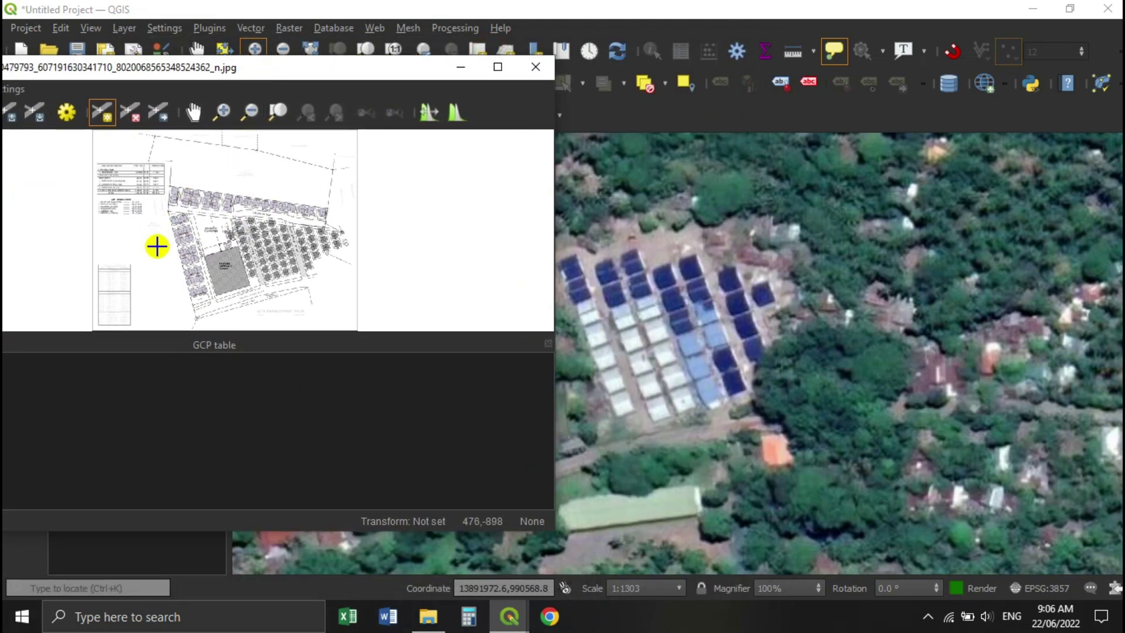
{"action": "scroll", "coordinate": [231, 228], "scroll_direction": "up", "scroll_amount": 3}
{"action": "scroll", "coordinate": [231, 228], "scroll_direction": "up", "scroll_amount": 4}
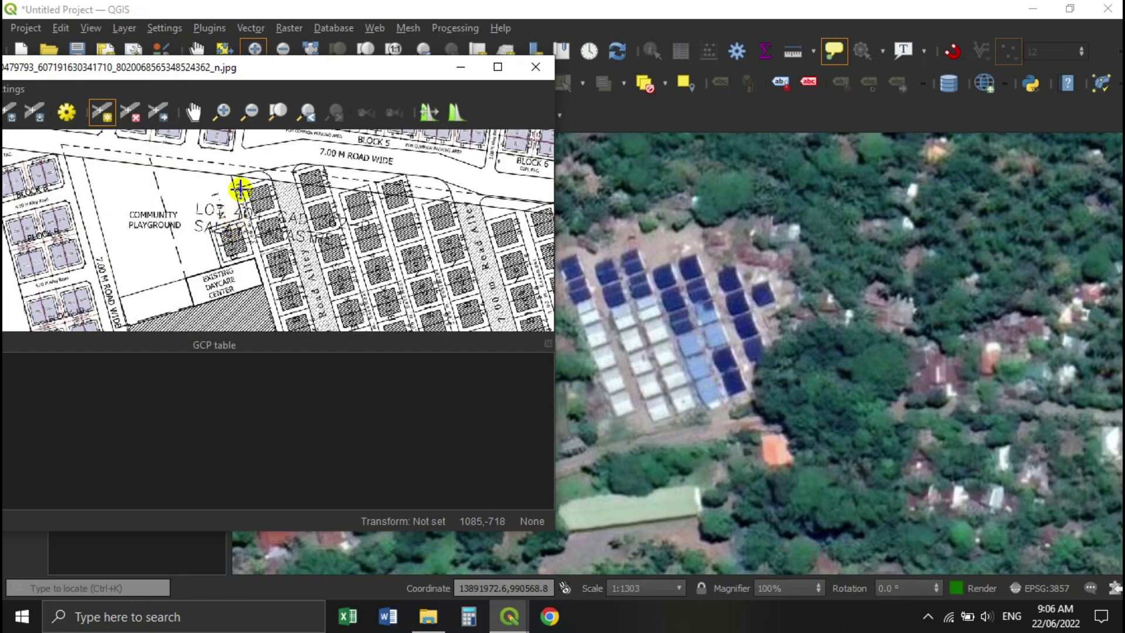
{"action": "scroll", "coordinate": [252, 195], "scroll_direction": "up", "scroll_amount": 2}
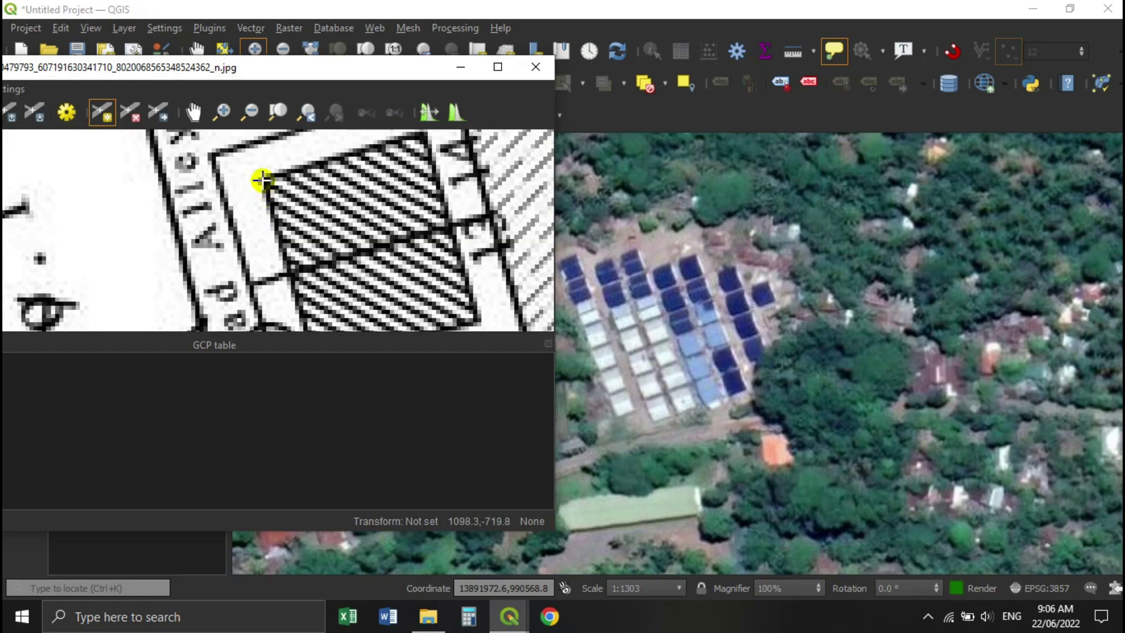
{"action": "left_click", "coordinate": [262, 179]}
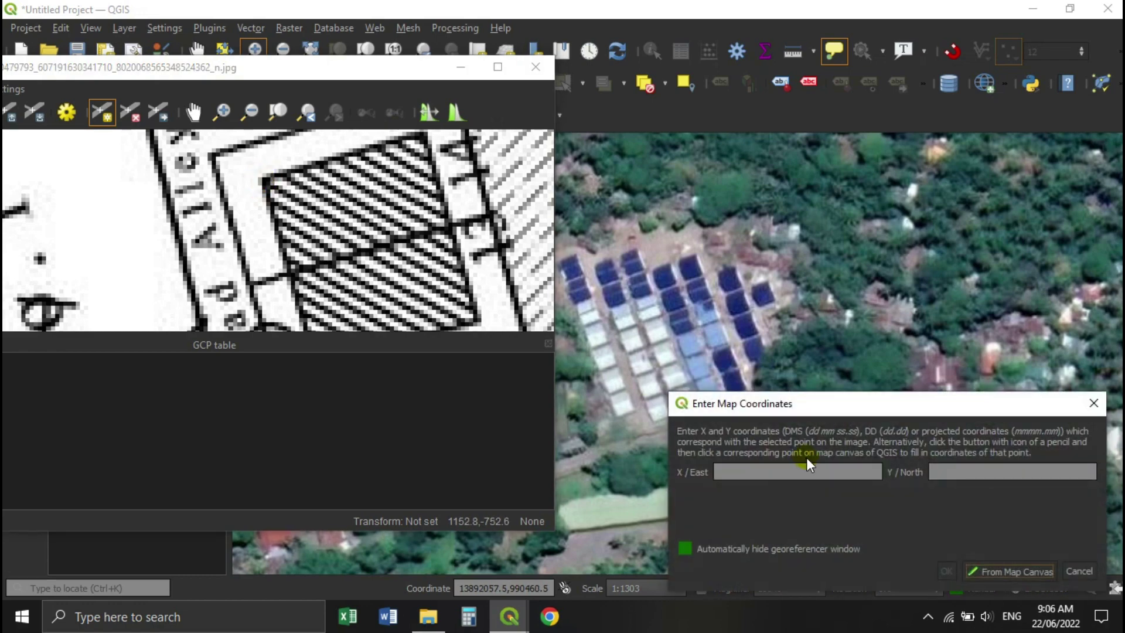
{"action": "left_click", "coordinate": [1009, 572]}
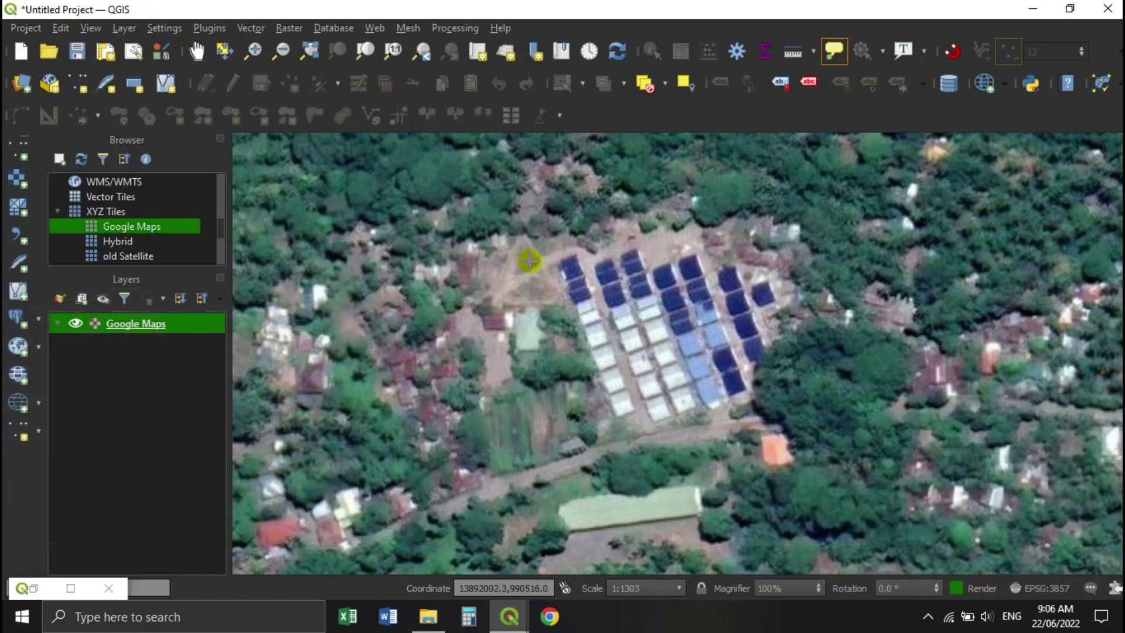
{"action": "scroll", "coordinate": [562, 255], "scroll_direction": "up", "scroll_amount": 1}
{"action": "scroll", "coordinate": [573, 256], "scroll_direction": "up", "scroll_amount": 1}
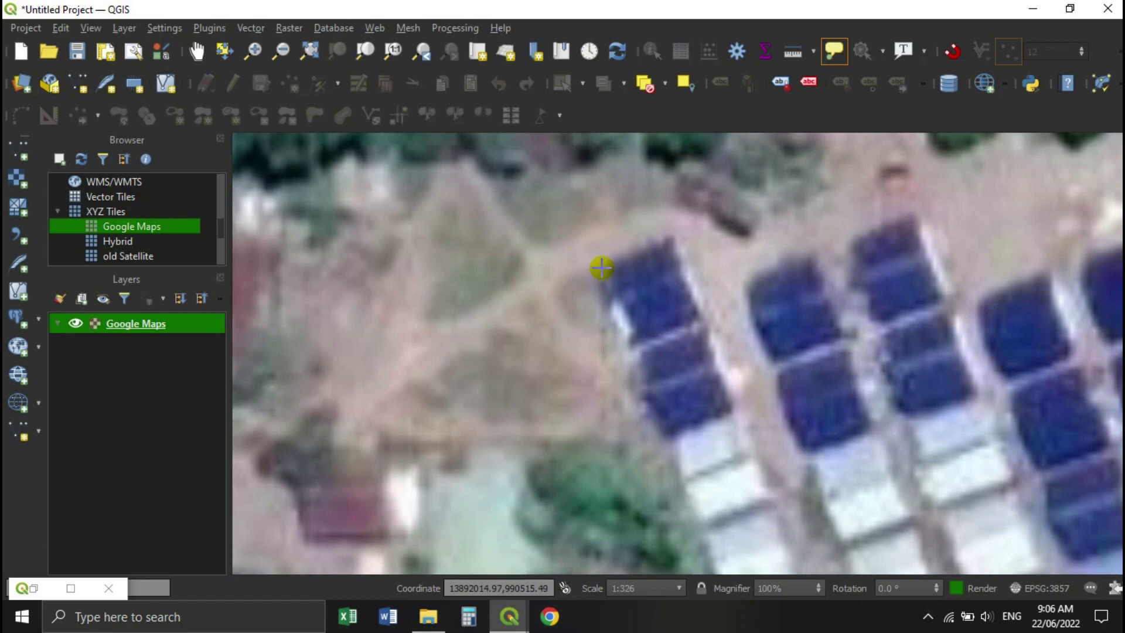
{"action": "left_click", "coordinate": [599, 271]}
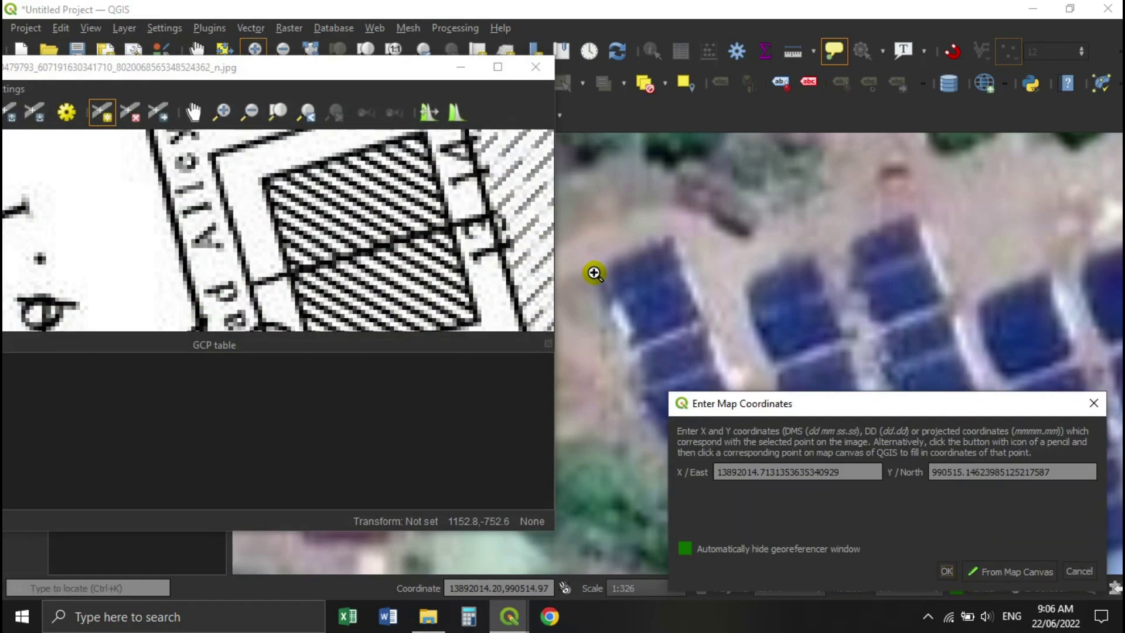
{"action": "left_click", "coordinate": [947, 570]}
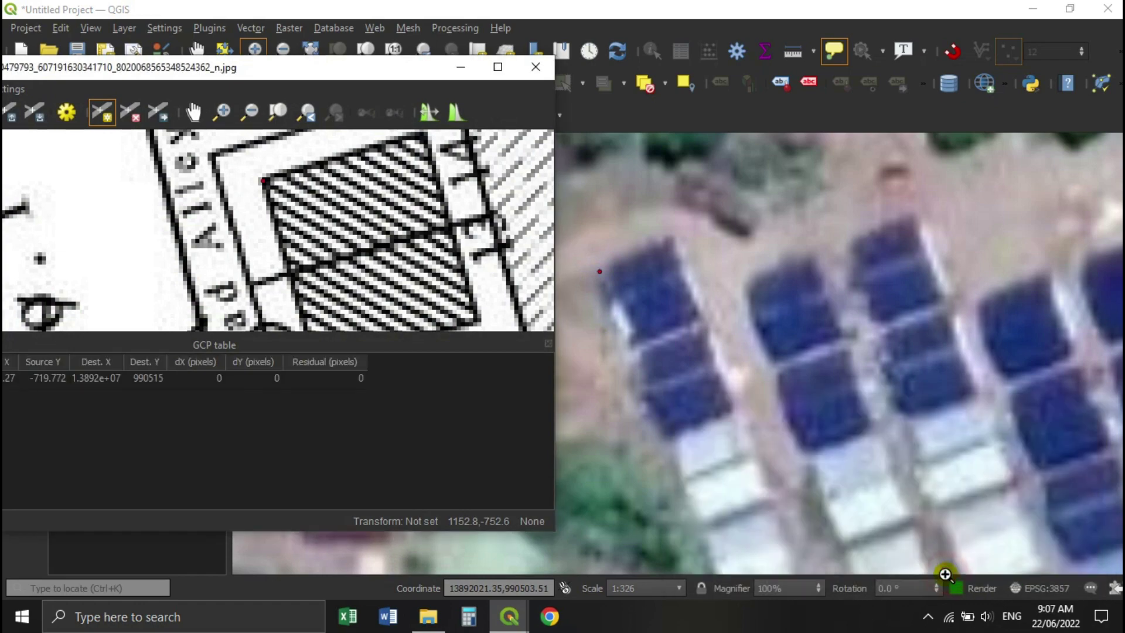
- Add a second control point linking the upper-right corner of the hatched lot 9–10 building to the matching northeastern blue roof corner on the map
{"action": "scroll", "coordinate": [272, 266], "scroll_direction": "down", "scroll_amount": 5}
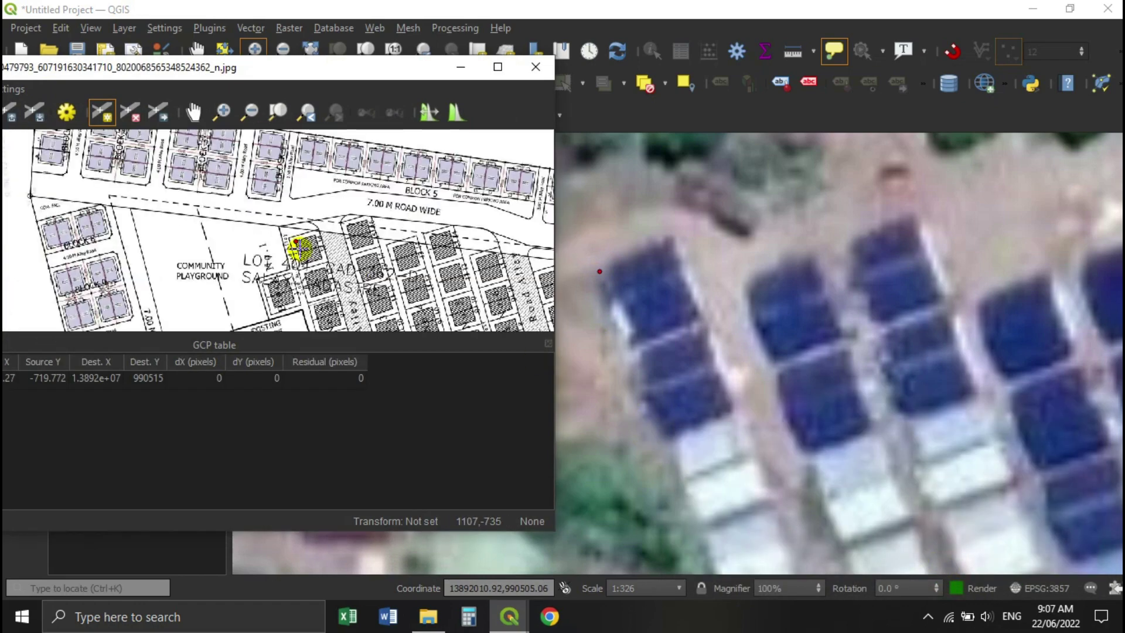
{"action": "scroll", "coordinate": [301, 249], "scroll_direction": "down", "scroll_amount": 2}
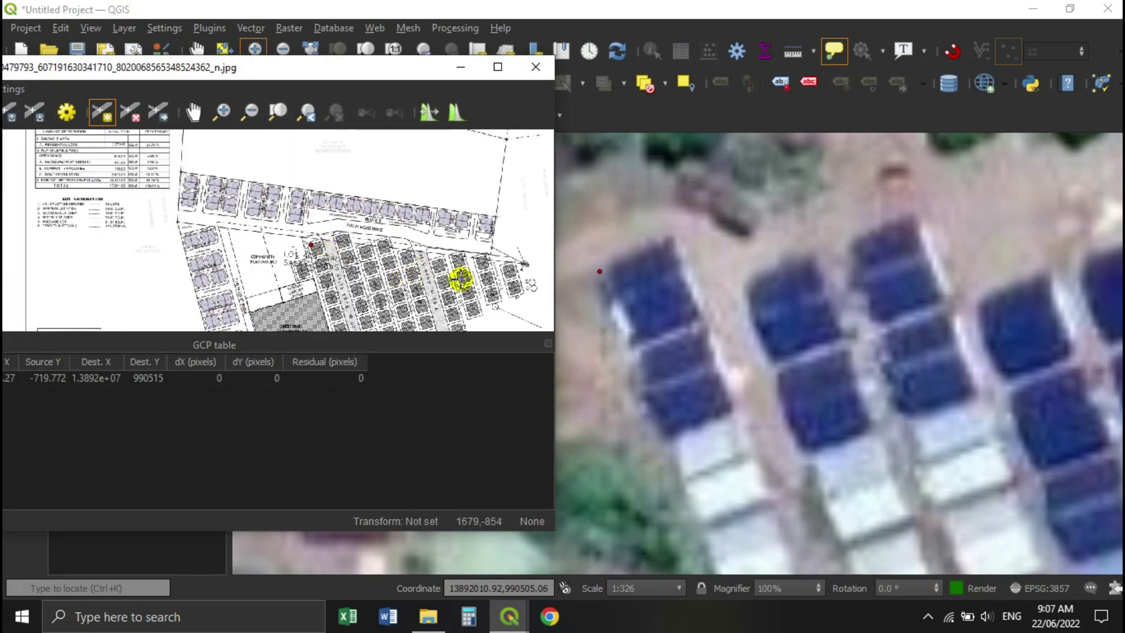
{"action": "scroll", "coordinate": [342, 240], "scroll_direction": "down", "scroll_amount": 2}
{"action": "scroll", "coordinate": [341, 240], "scroll_direction": "up", "scroll_amount": 1}
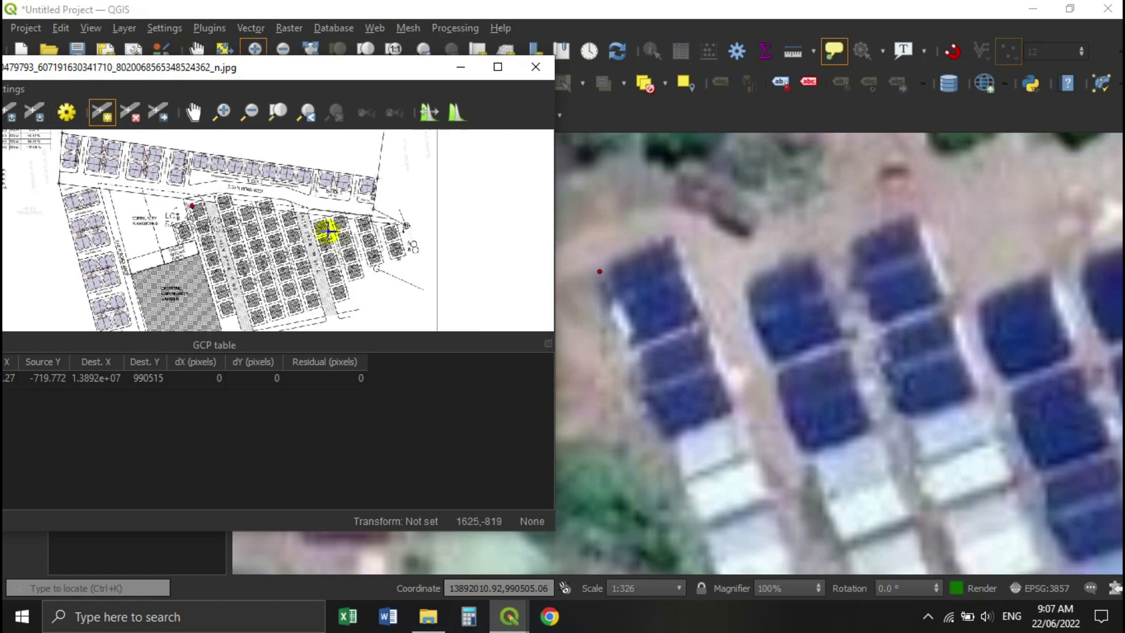
{"action": "scroll", "coordinate": [318, 235], "scroll_direction": "up", "scroll_amount": 5}
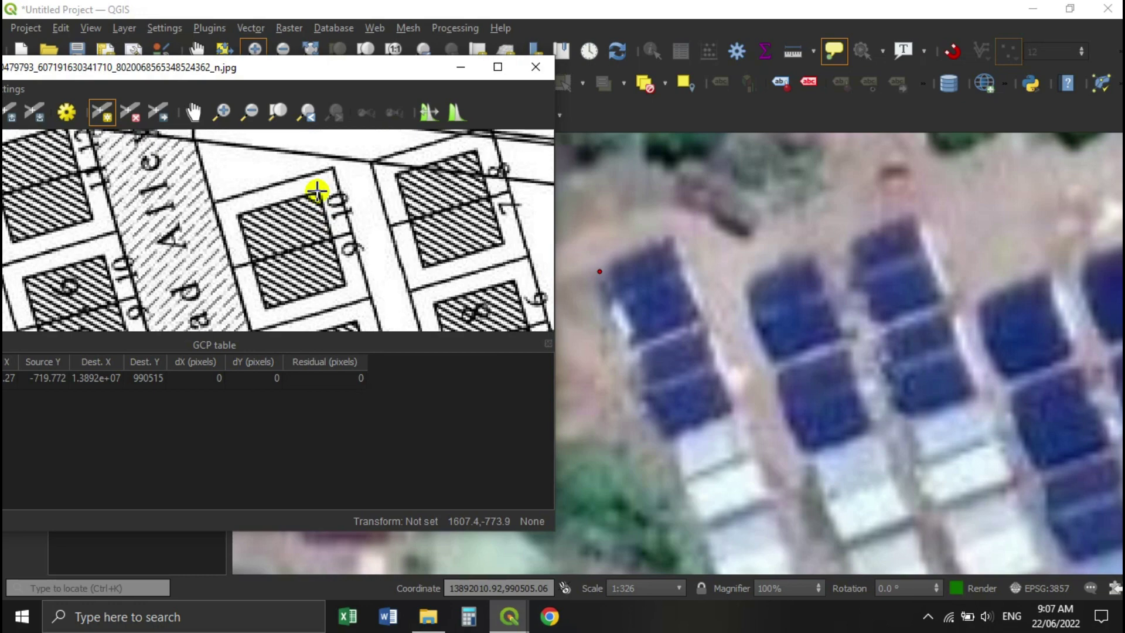
{"action": "scroll", "coordinate": [319, 192], "scroll_direction": "up", "scroll_amount": 2}
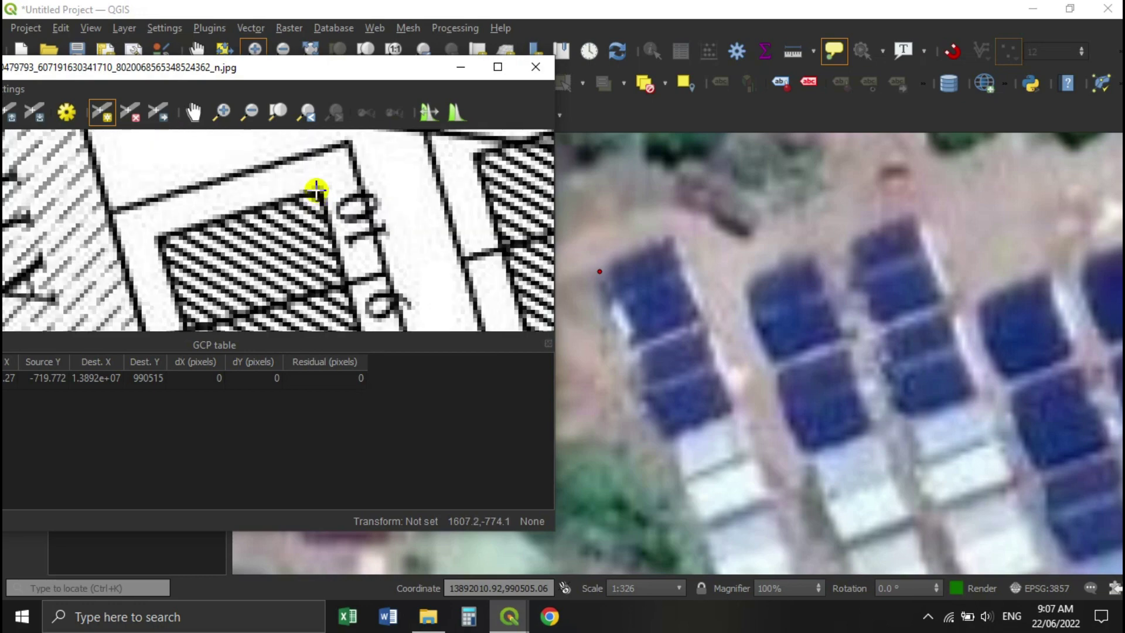
{"action": "left_click", "coordinate": [317, 189]}
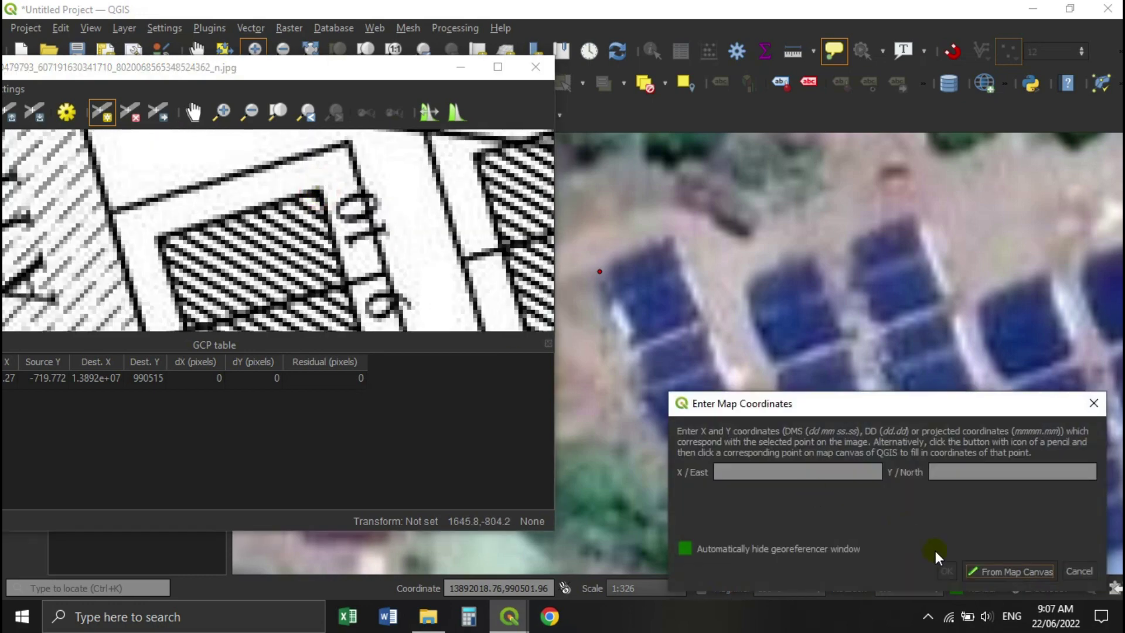
{"action": "left_click", "coordinate": [1011, 575]}
{"action": "scroll", "coordinate": [851, 372], "scroll_direction": "down", "scroll_amount": 2}
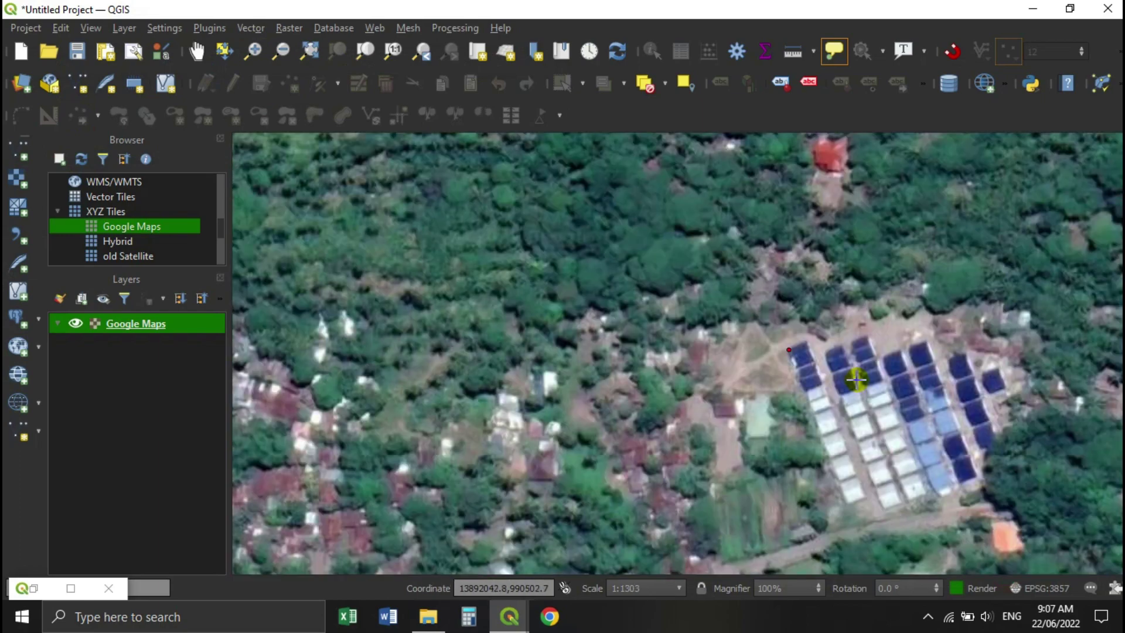
{"action": "scroll", "coordinate": [697, 354], "scroll_direction": "up", "scroll_amount": 2}
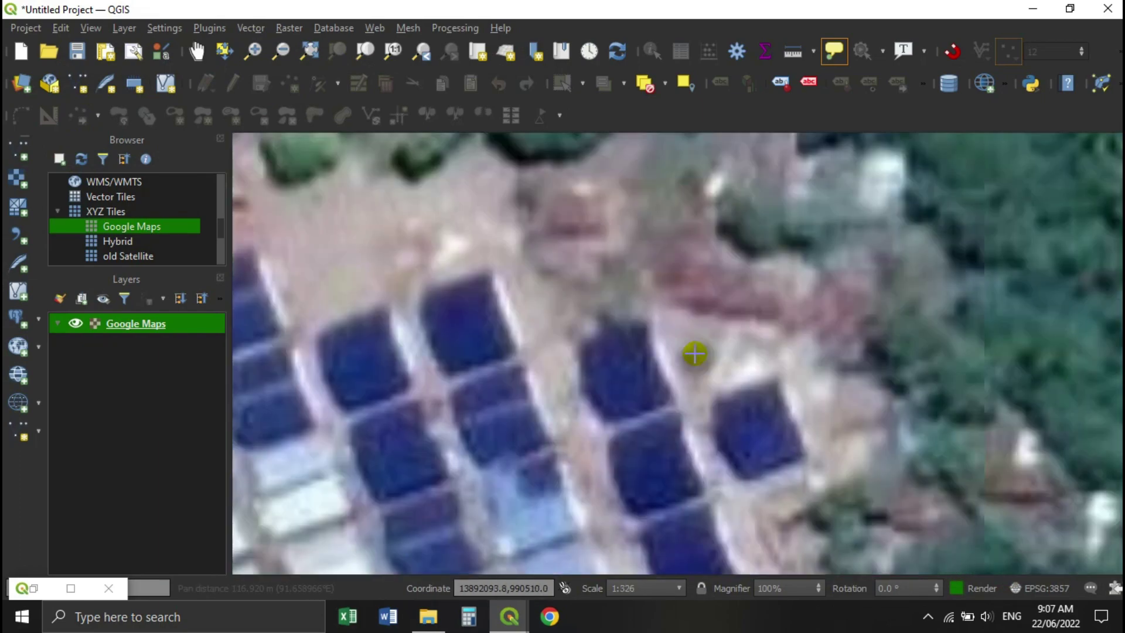
{"action": "left_click", "coordinate": [643, 318]}
{"action": "left_click", "coordinate": [946, 567]}
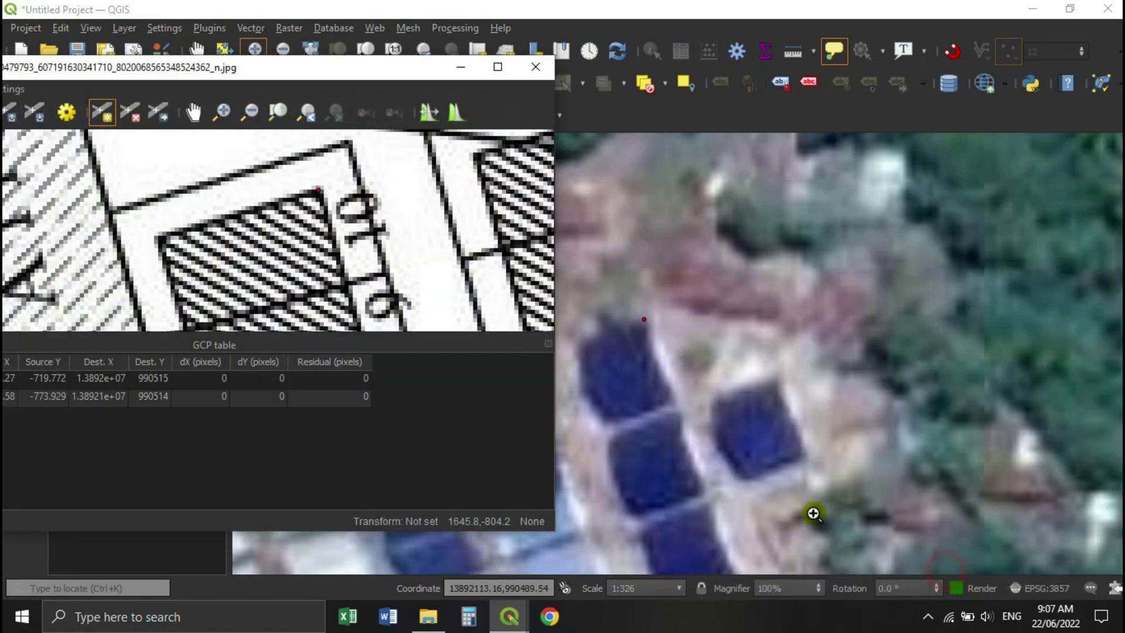
- Add a third control point from the lower-right corner of the hatched building down that row to its map corner near 13892101.69, 990476.53
{"action": "scroll", "coordinate": [392, 220], "scroll_direction": "down", "scroll_amount": 2}
{"action": "scroll", "coordinate": [401, 260], "scroll_direction": "down", "scroll_amount": 2}
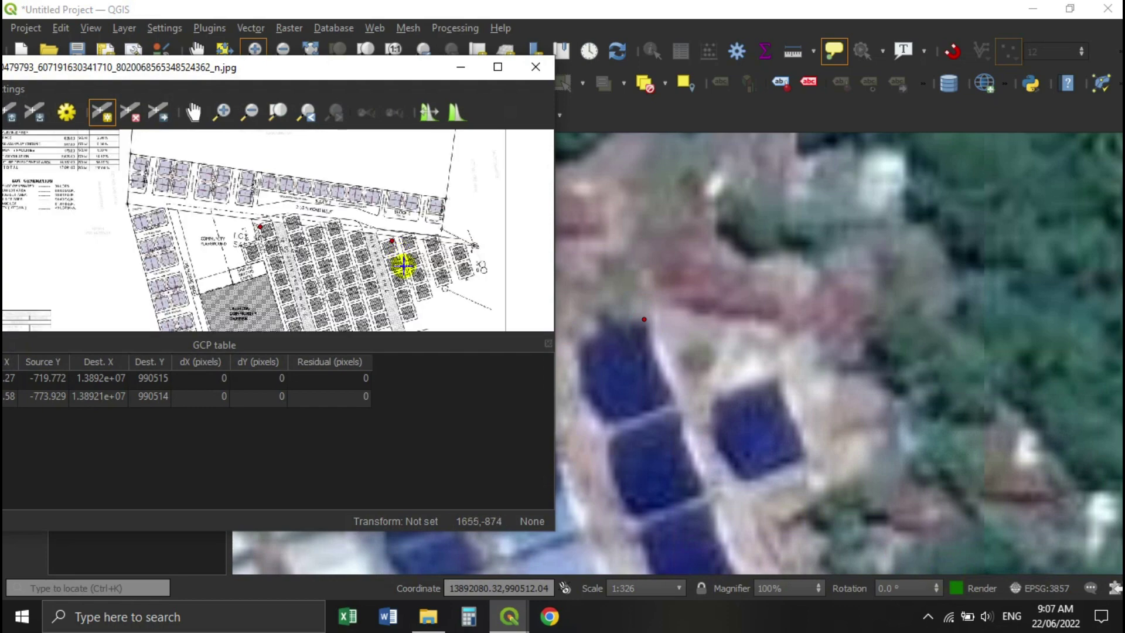
{"action": "left_click_drag", "start_coordinate": [403, 265], "coordinate": [432, 183]}
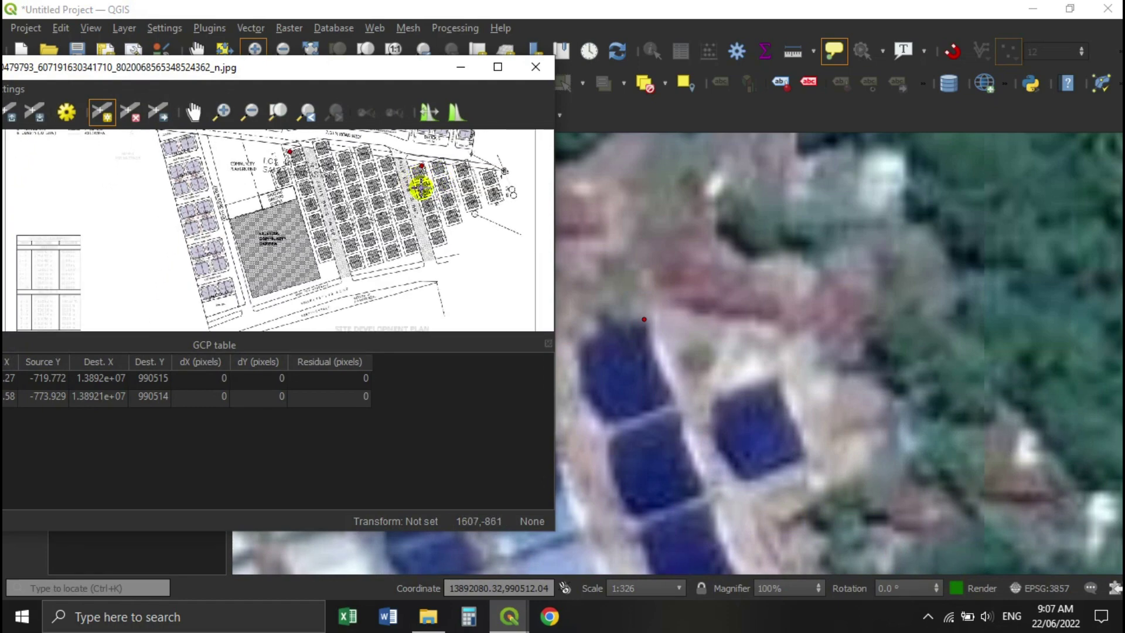
{"action": "scroll", "coordinate": [434, 226], "scroll_direction": "up", "scroll_amount": 5}
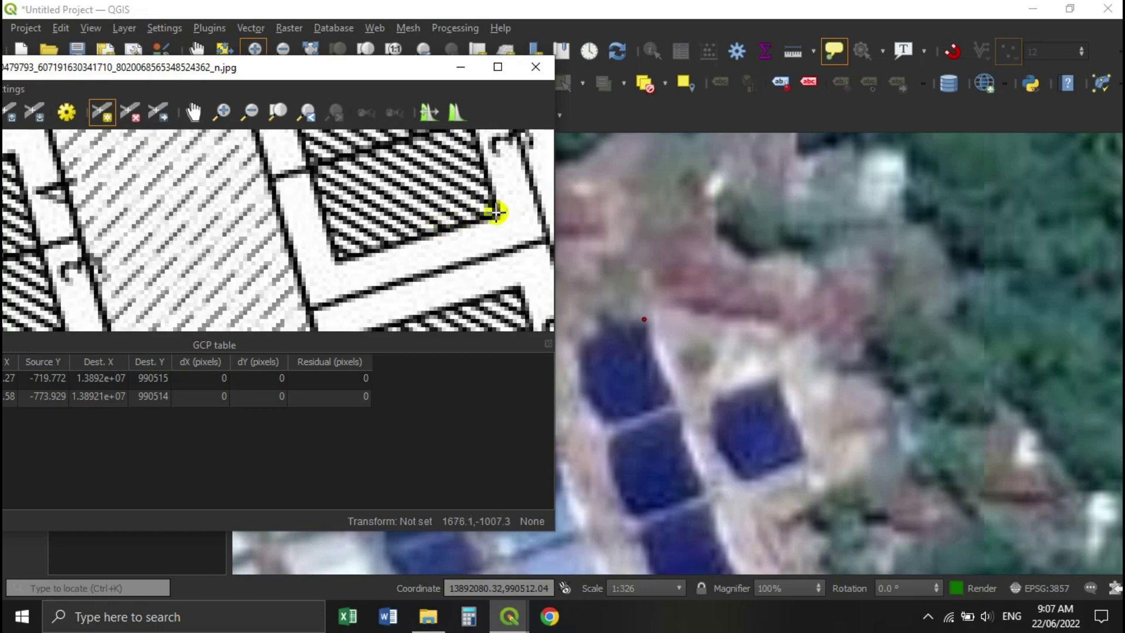
{"action": "left_click", "coordinate": [497, 212]}
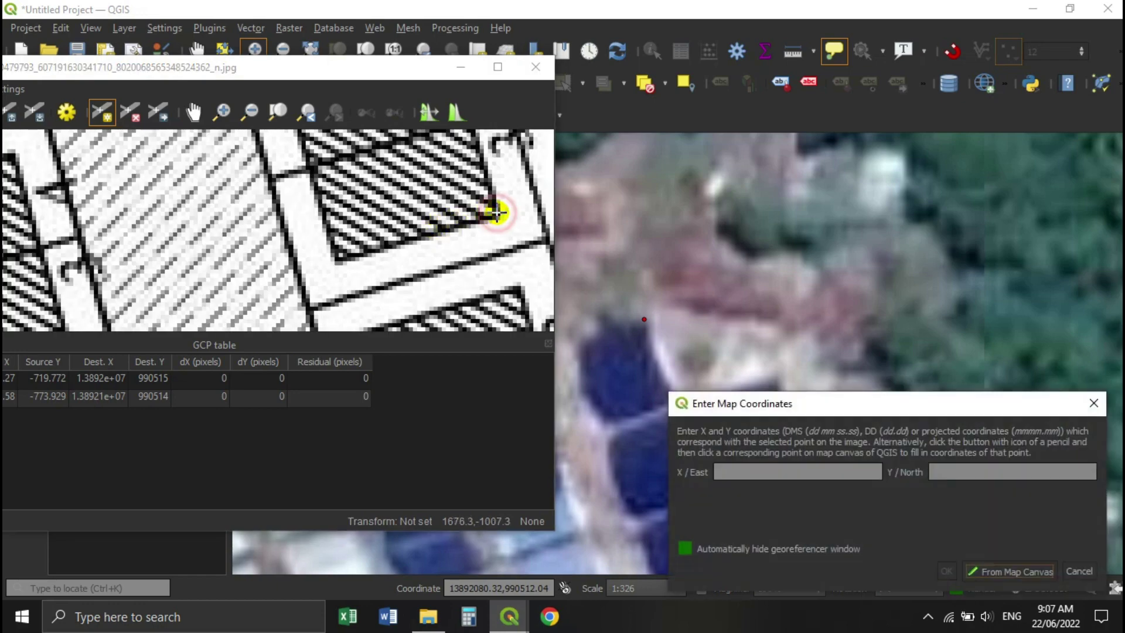
{"action": "left_click", "coordinate": [1007, 572]}
{"action": "left_click_drag", "start_coordinate": [766, 460], "coordinate": [615, 183]}
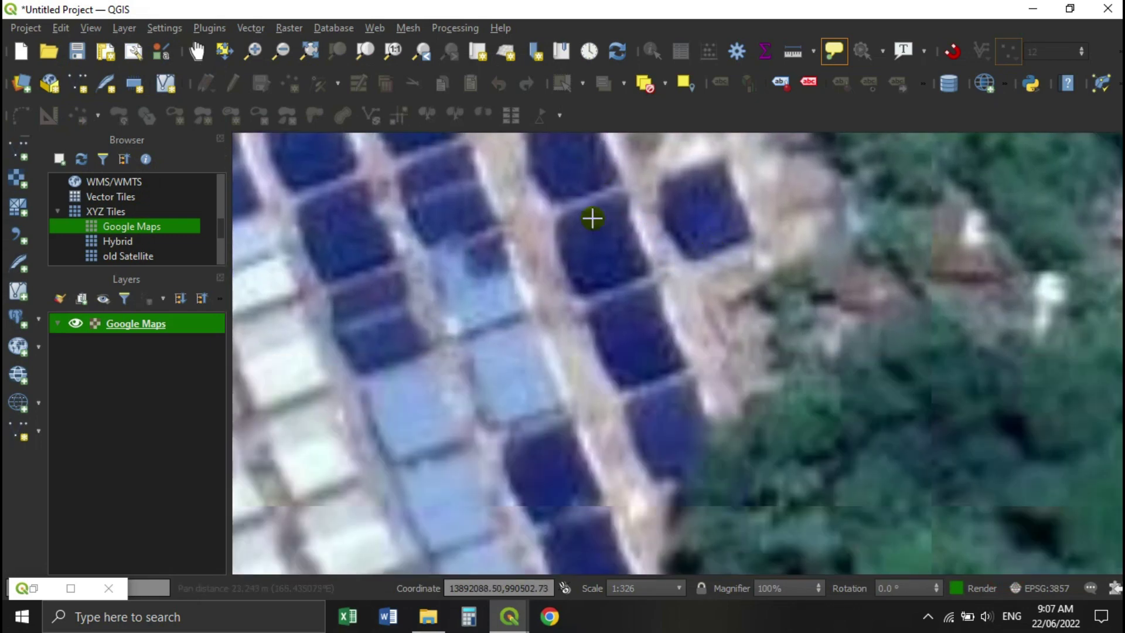
{"action": "left_click", "coordinate": [717, 453]}
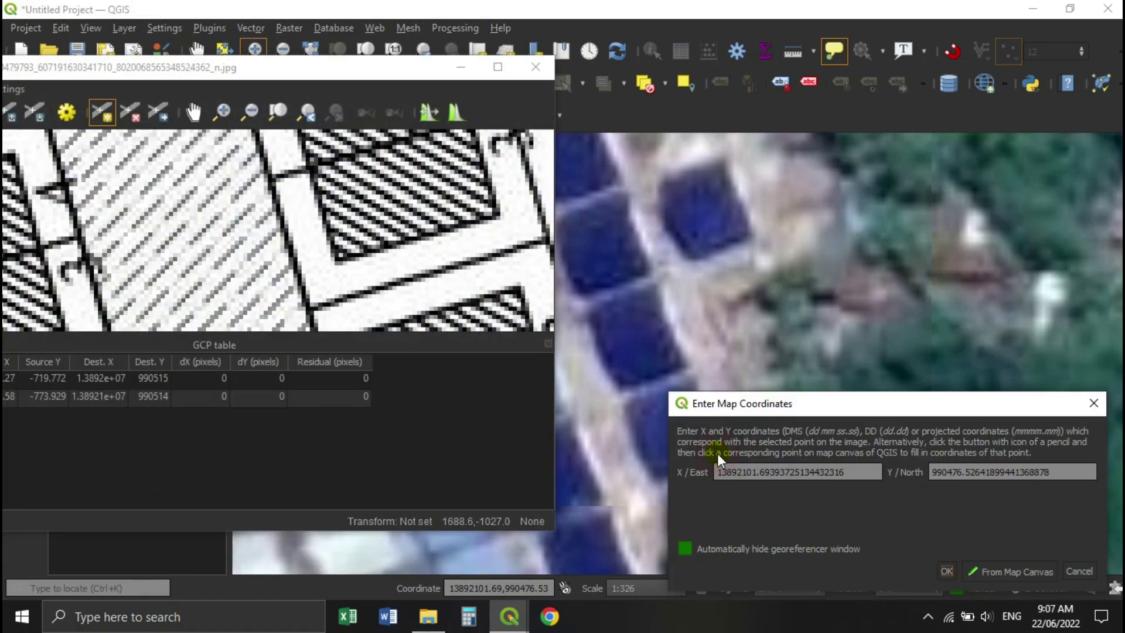
{"action": "left_click", "coordinate": [947, 578]}
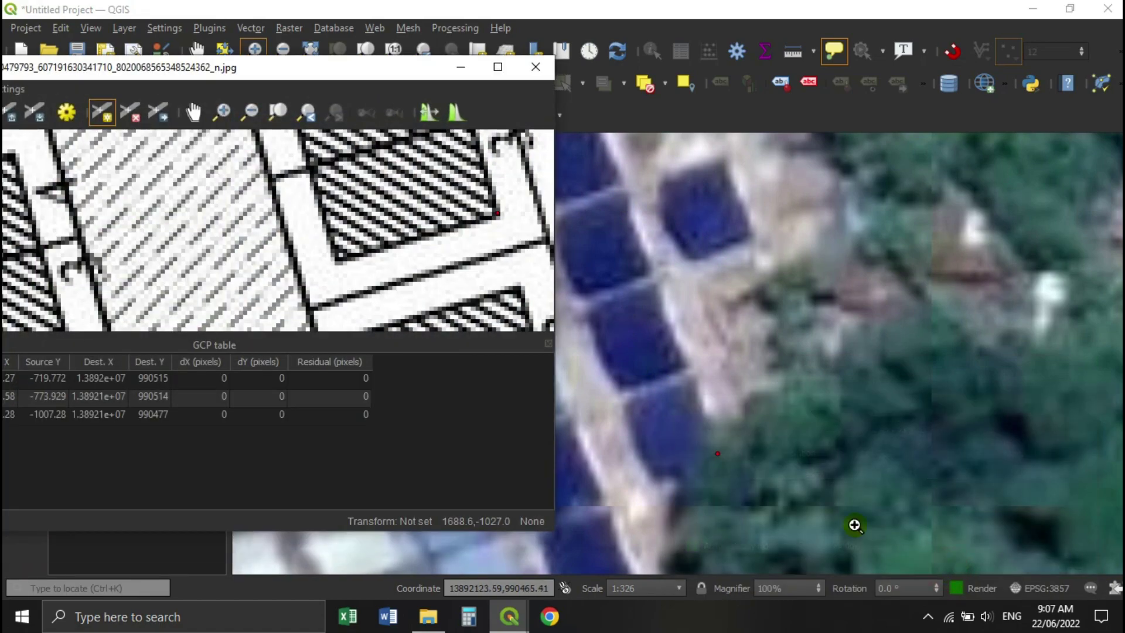
- Add a fourth control point from the lower-left corner of the hatched building beside the community garden to its white roof's map corner near 13892038.94, 990450.36
{"action": "scroll", "coordinate": [445, 231], "scroll_direction": "down", "scroll_amount": 3}
{"action": "scroll", "coordinate": [398, 257], "scroll_direction": "up", "scroll_amount": 8}
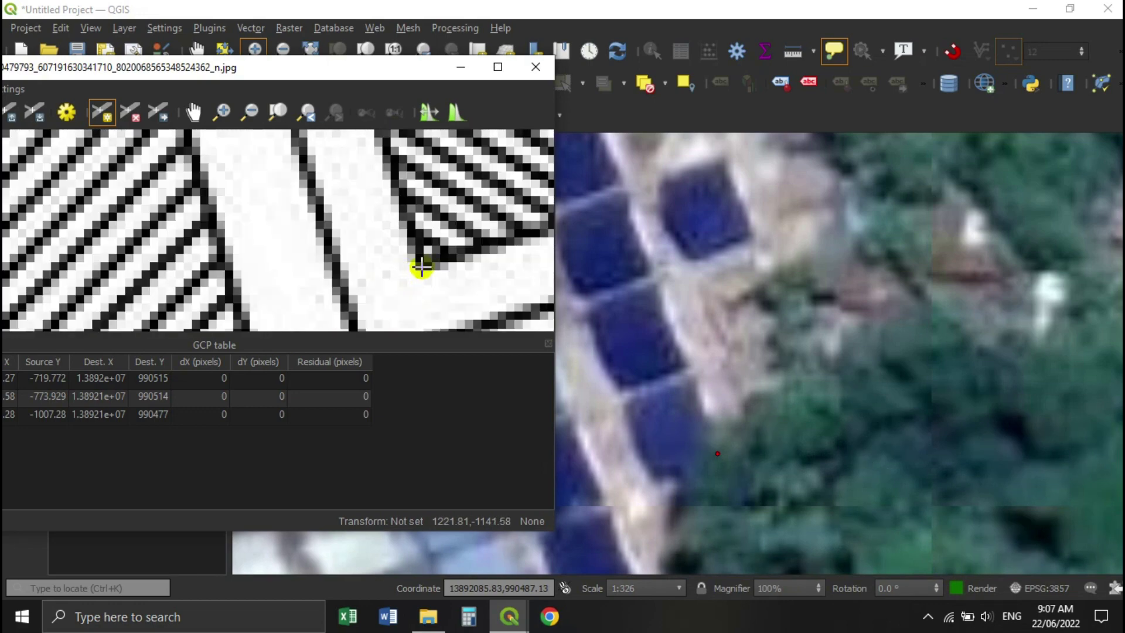
{"action": "left_click", "coordinate": [422, 265]}
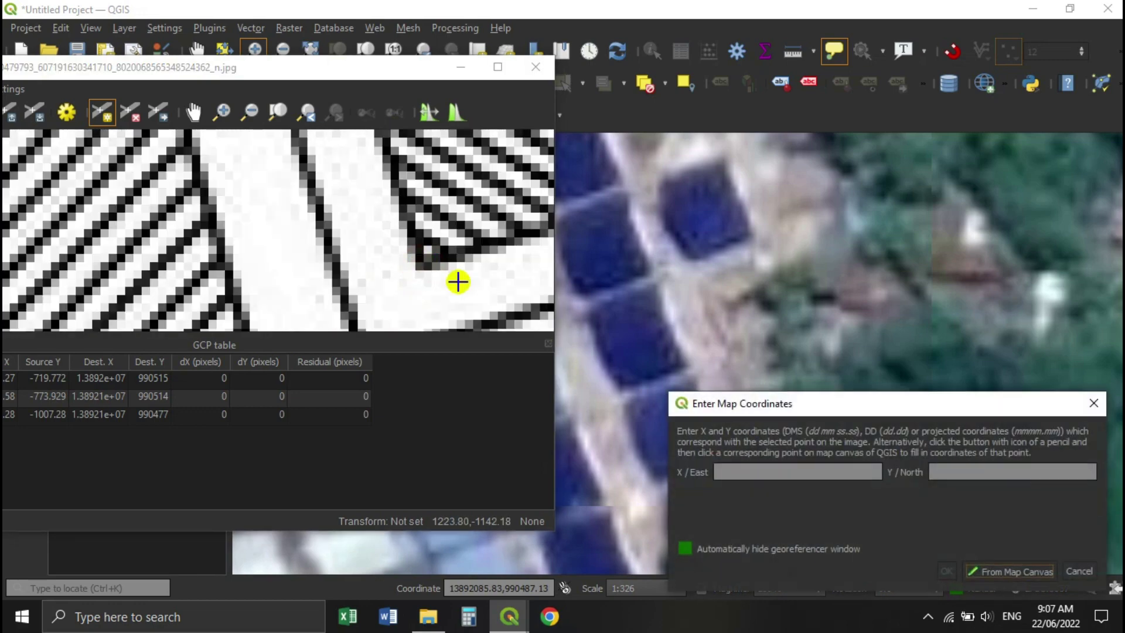
{"action": "left_click", "coordinate": [1002, 573]}
{"action": "scroll", "coordinate": [603, 393], "scroll_direction": "down", "scroll_amount": 2}
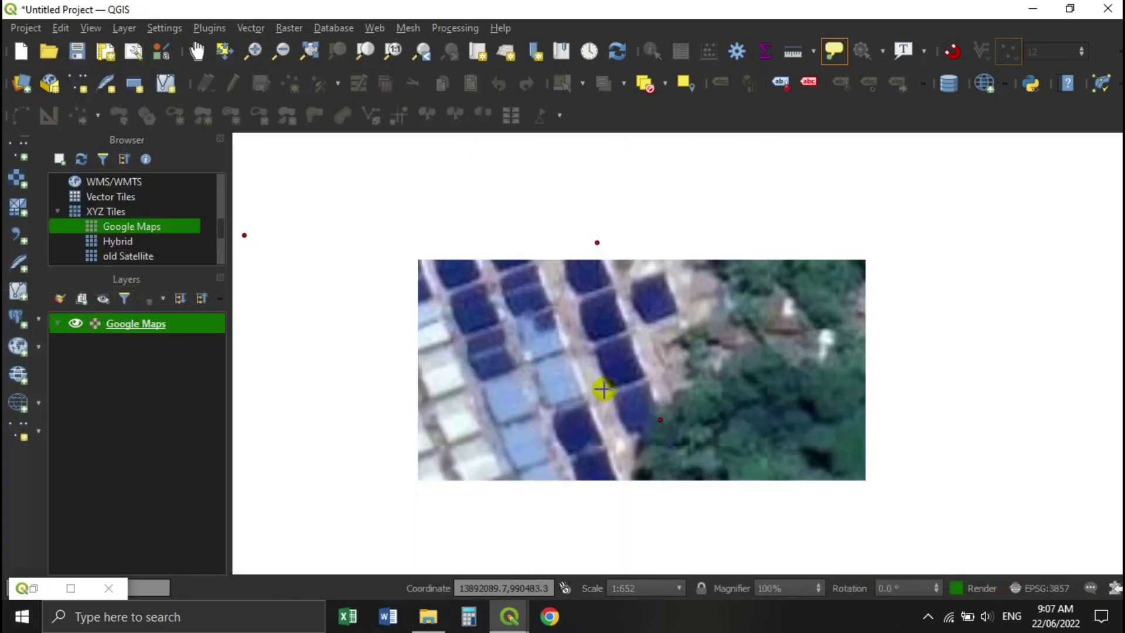
{"action": "scroll", "coordinate": [604, 396], "scroll_direction": "down", "scroll_amount": 1}
{"action": "scroll", "coordinate": [575, 377], "scroll_direction": "up", "scroll_amount": 2}
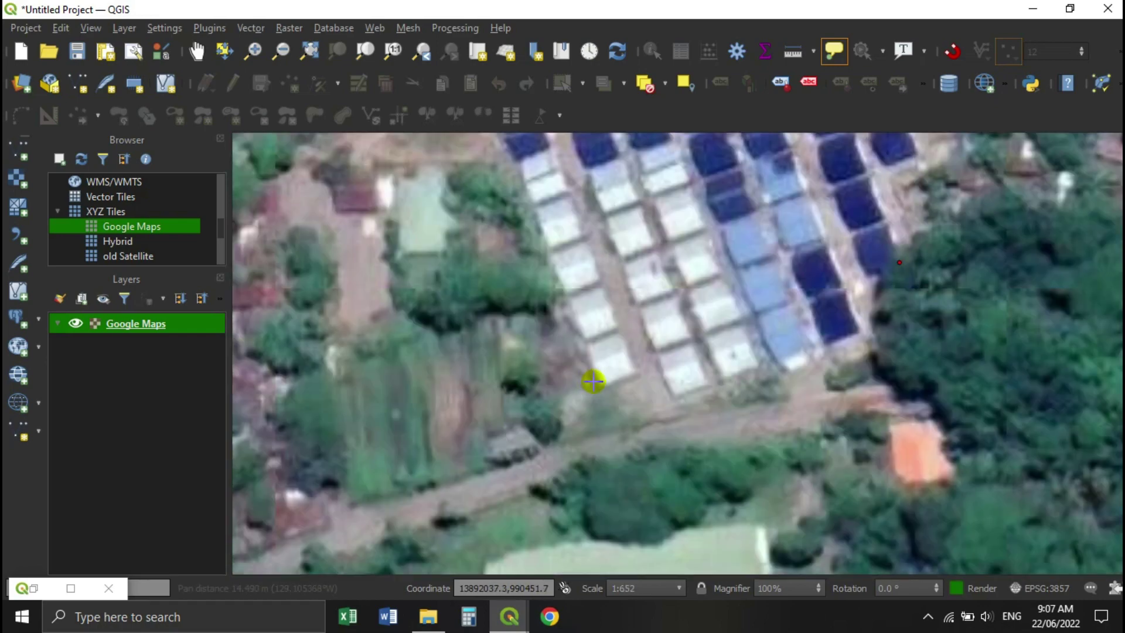
{"action": "scroll", "coordinate": [623, 389], "scroll_direction": "down", "scroll_amount": 3}
{"action": "scroll", "coordinate": [625, 392], "scroll_direction": "up", "scroll_amount": 1}
{"action": "scroll", "coordinate": [572, 356], "scroll_direction": "up", "scroll_amount": 2}
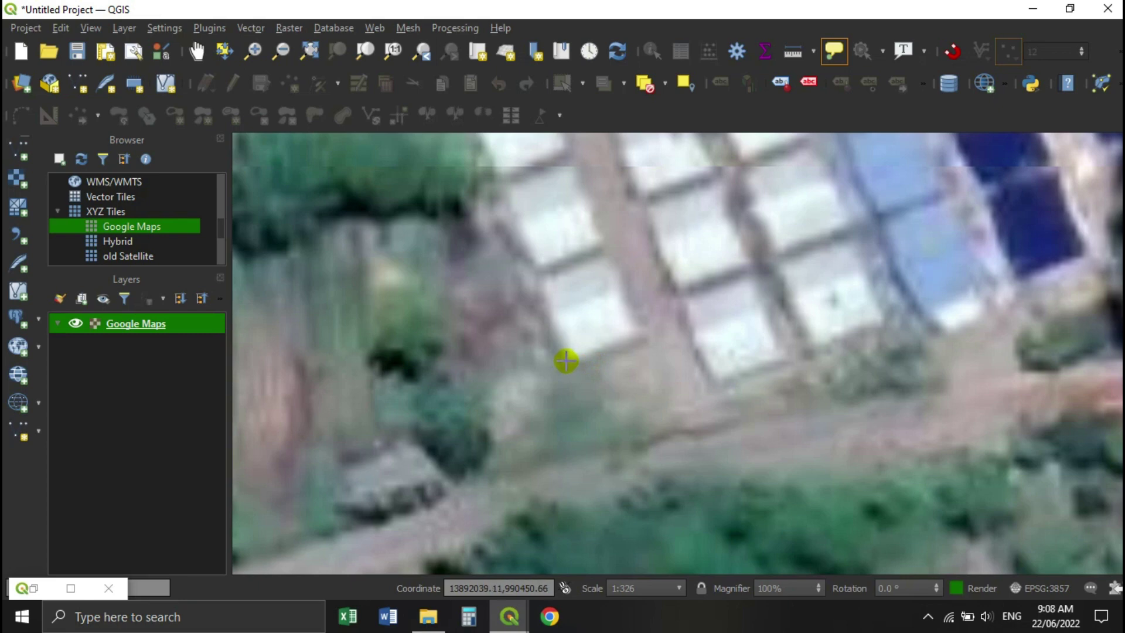
{"action": "scroll", "coordinate": [566, 360], "scroll_direction": "up", "scroll_amount": 1}
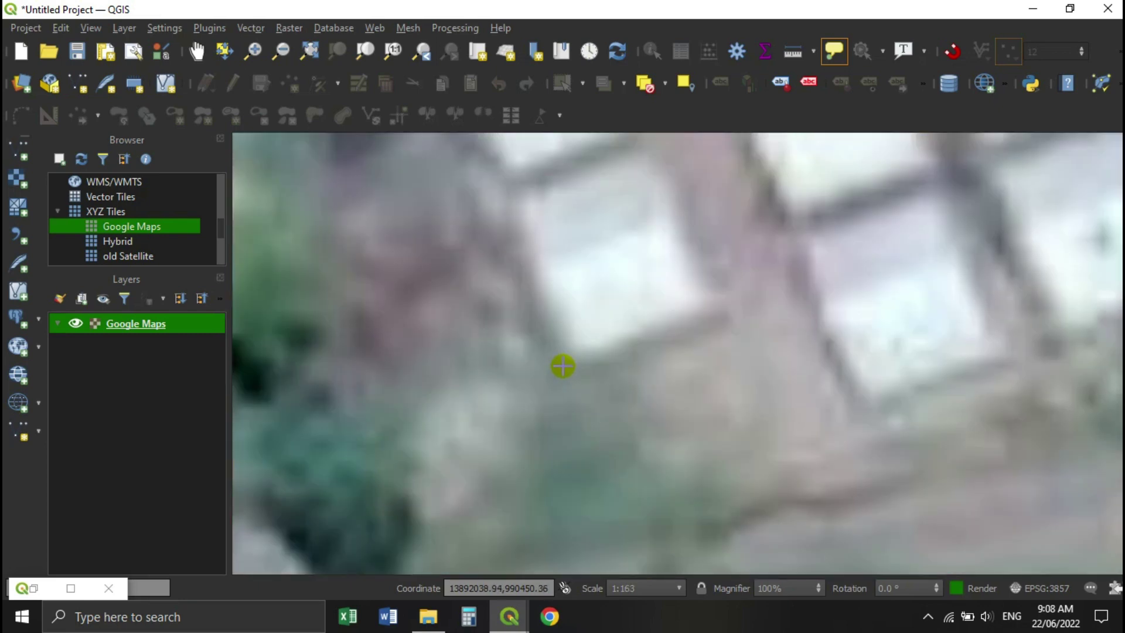
{"action": "left_click", "coordinate": [562, 366]}
{"action": "left_click", "coordinate": [944, 572]}
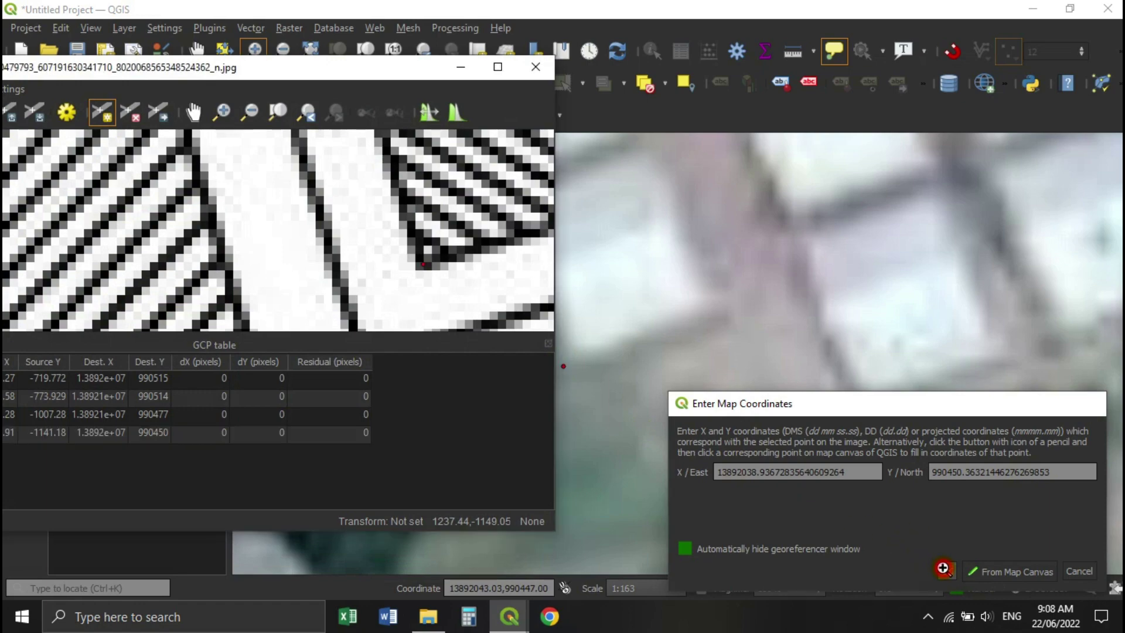
- Confirm the transformation settings with Polynomial 1, nearest neighbour resampling, target SRS EPSG:3857, no compression and loading in QGIS when done
{"action": "scroll", "coordinate": [452, 269], "scroll_direction": "down", "scroll_amount": 5}
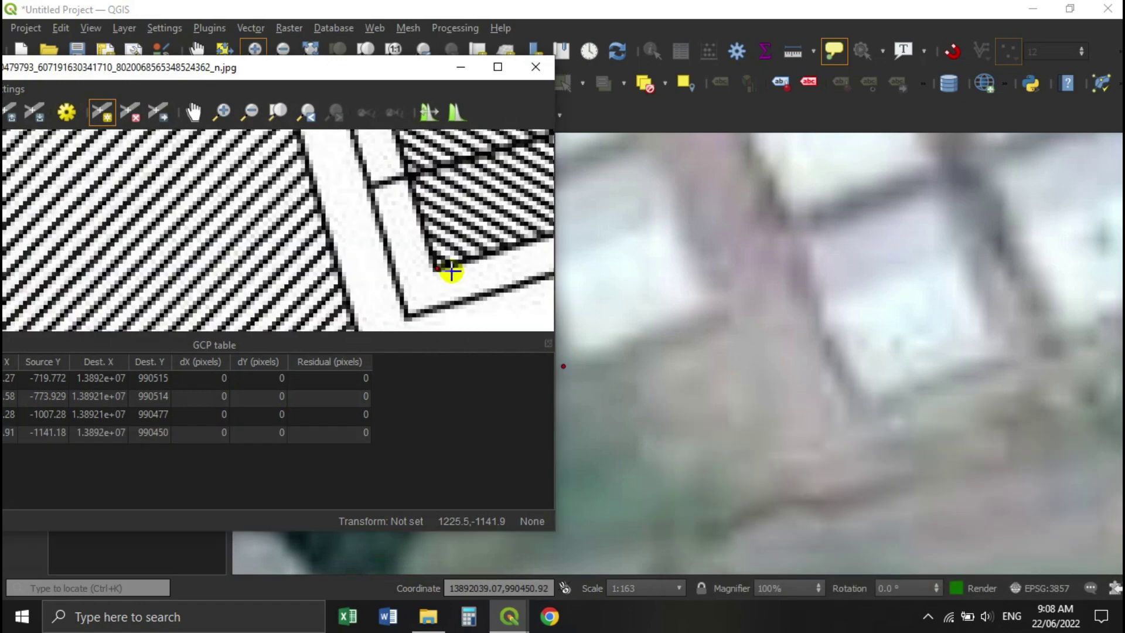
{"action": "scroll", "coordinate": [410, 251], "scroll_direction": "up", "scroll_amount": 3}
{"action": "scroll", "coordinate": [408, 259], "scroll_direction": "down", "scroll_amount": 2}
{"action": "scroll", "coordinate": [408, 260], "scroll_direction": "down", "scroll_amount": 2}
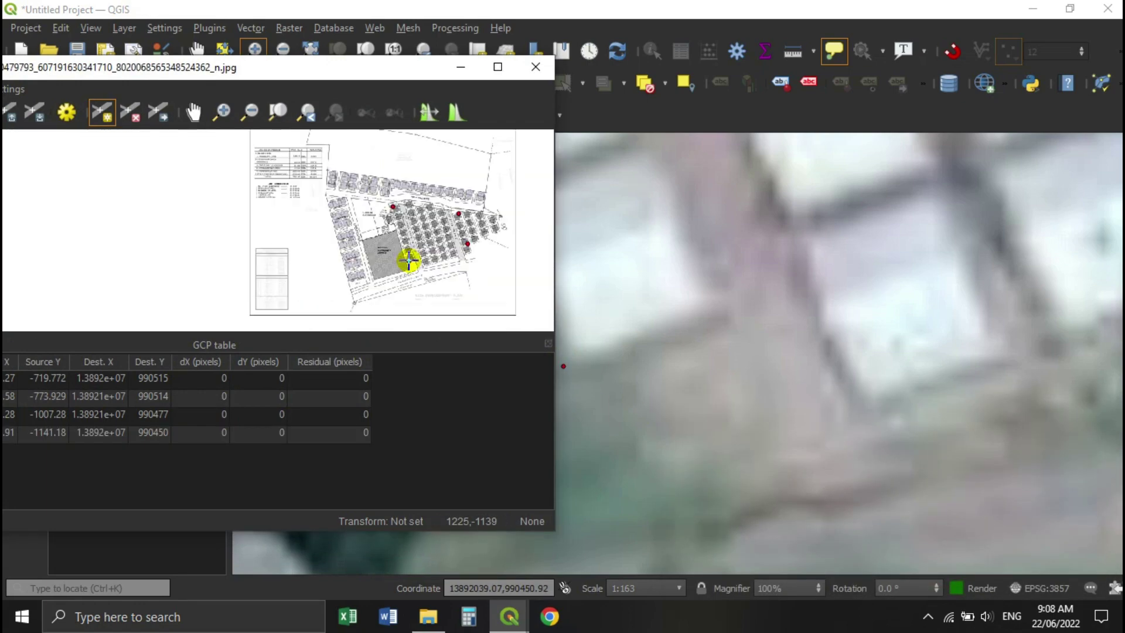
{"action": "scroll", "coordinate": [661, 288], "scroll_direction": "down", "scroll_amount": 3}
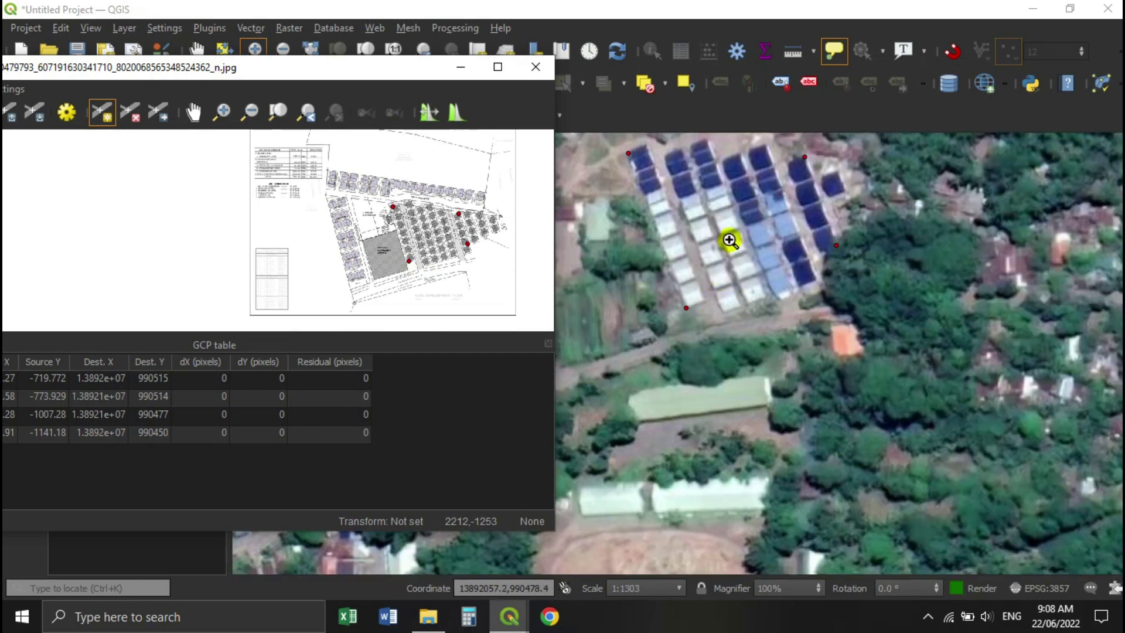
{"action": "left_click_drag", "start_coordinate": [728, 244], "coordinate": [729, 311]}
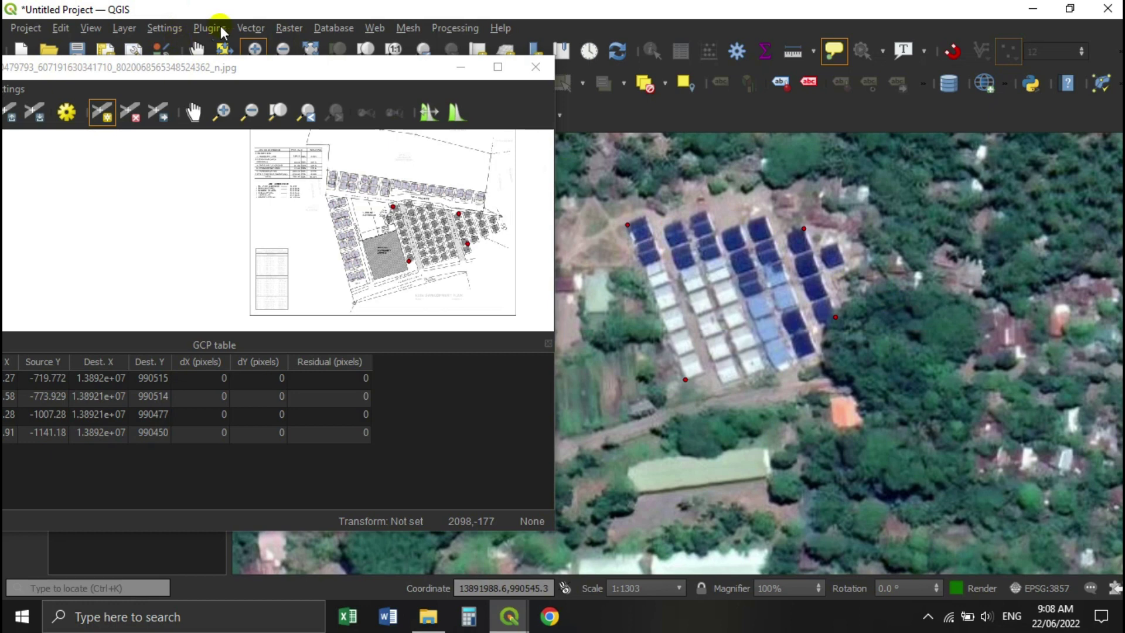
{"action": "left_click_drag", "start_coordinate": [269, 74], "coordinate": [652, 106]}
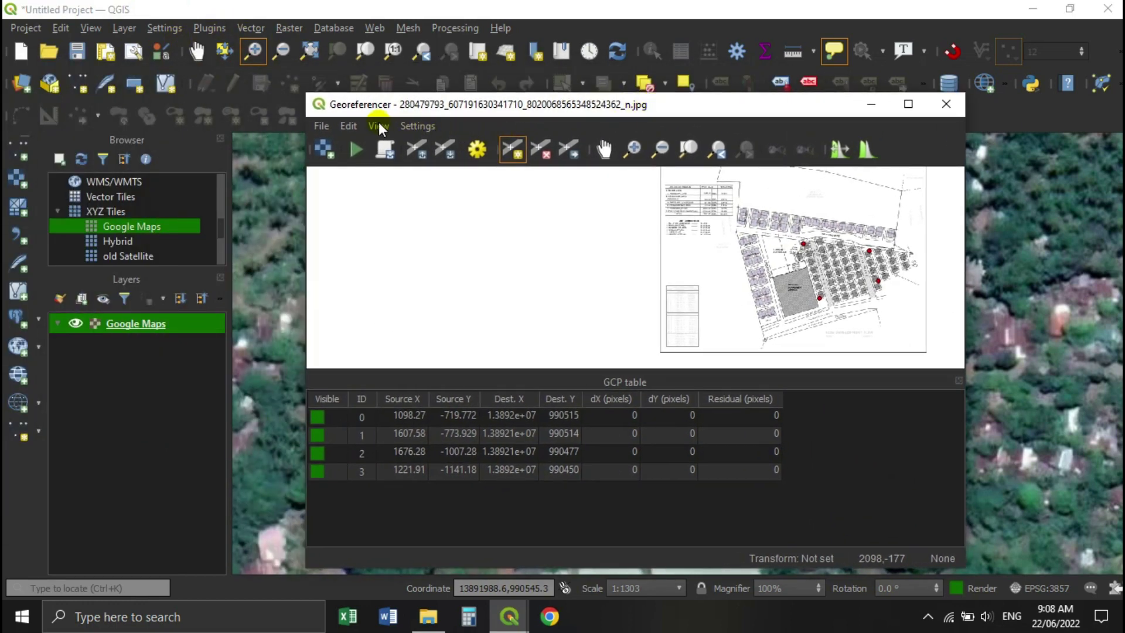
{"action": "left_click", "coordinate": [406, 126]}
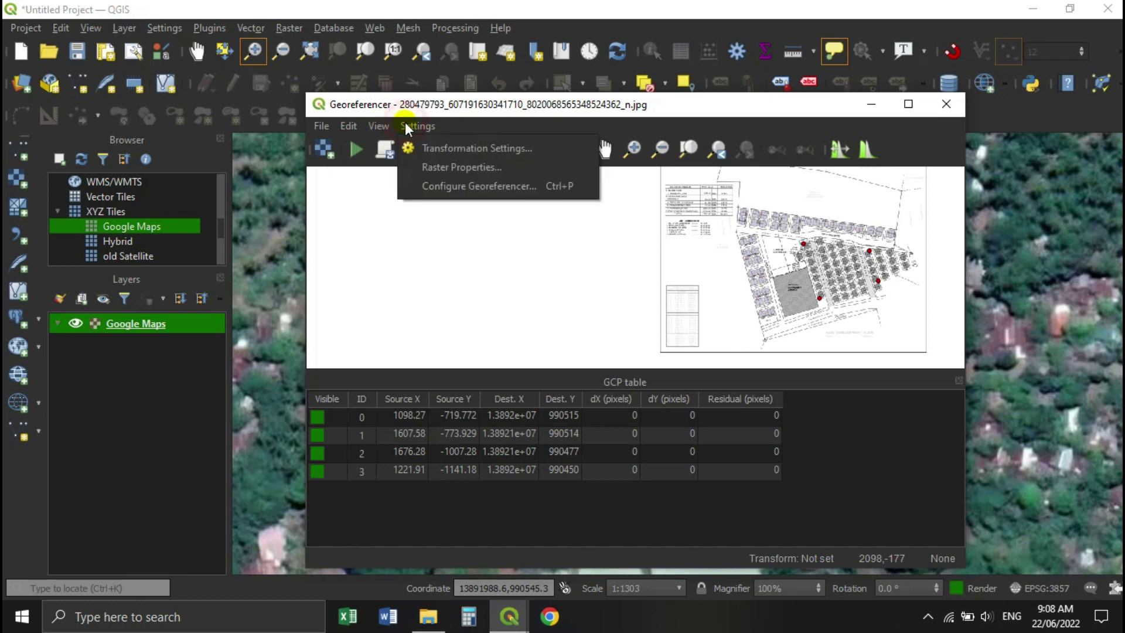
{"action": "left_click", "coordinate": [437, 146]}
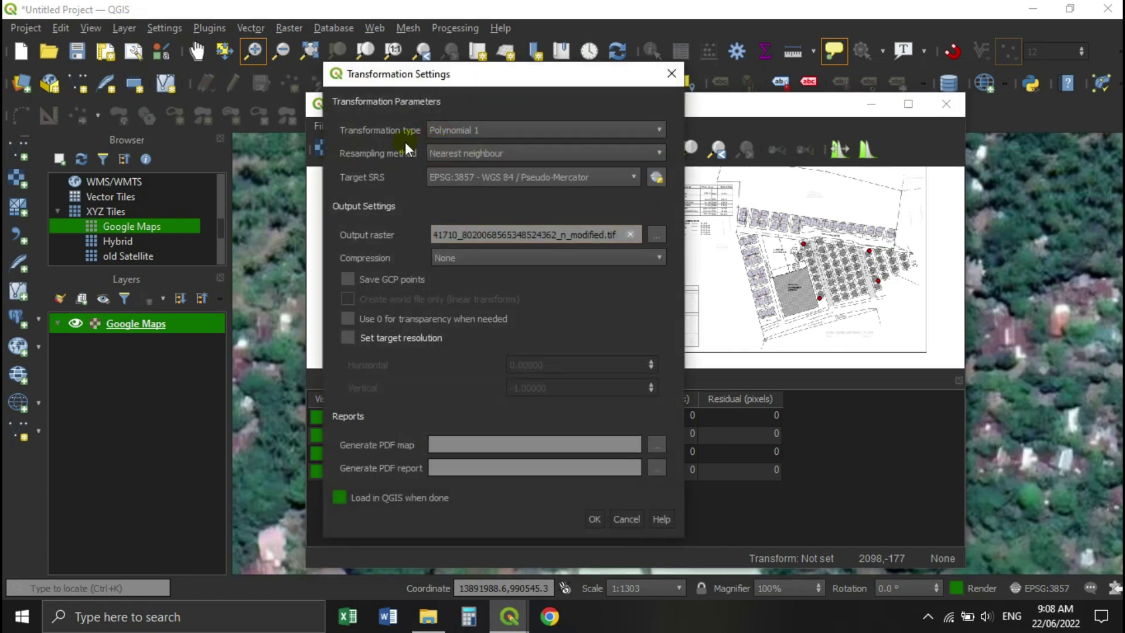
{"action": "left_click", "coordinate": [634, 178]}
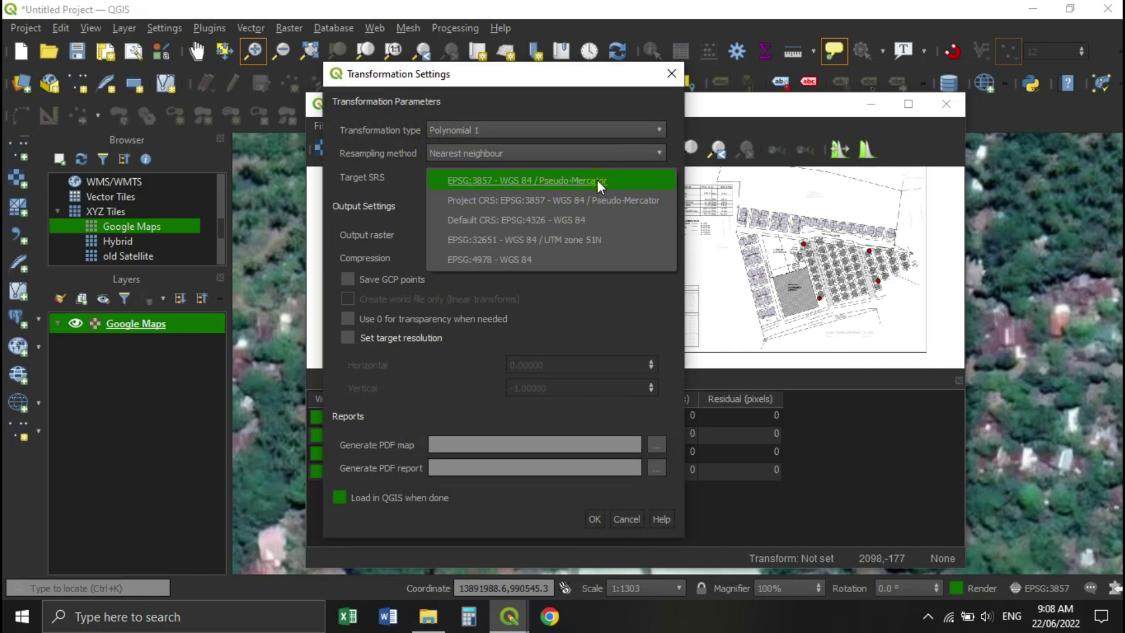
{"action": "left_click", "coordinate": [593, 518]}
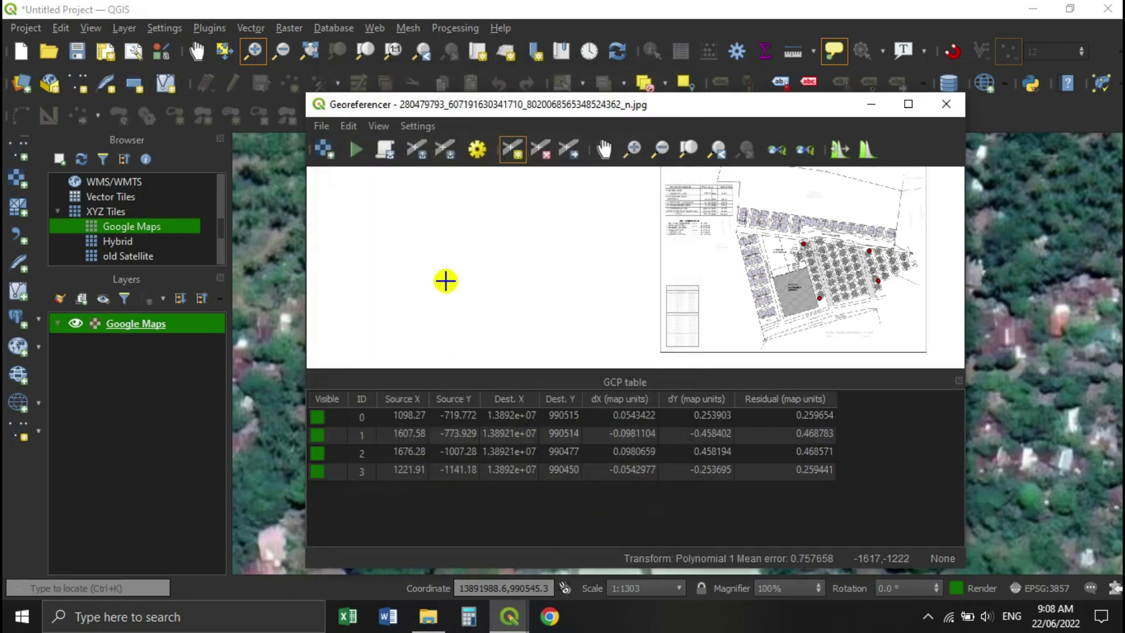
- Run the georeferencing of the site plan and minimize the Georeferencer without saving or discarding the control points
{"action": "left_click", "coordinate": [485, 148]}
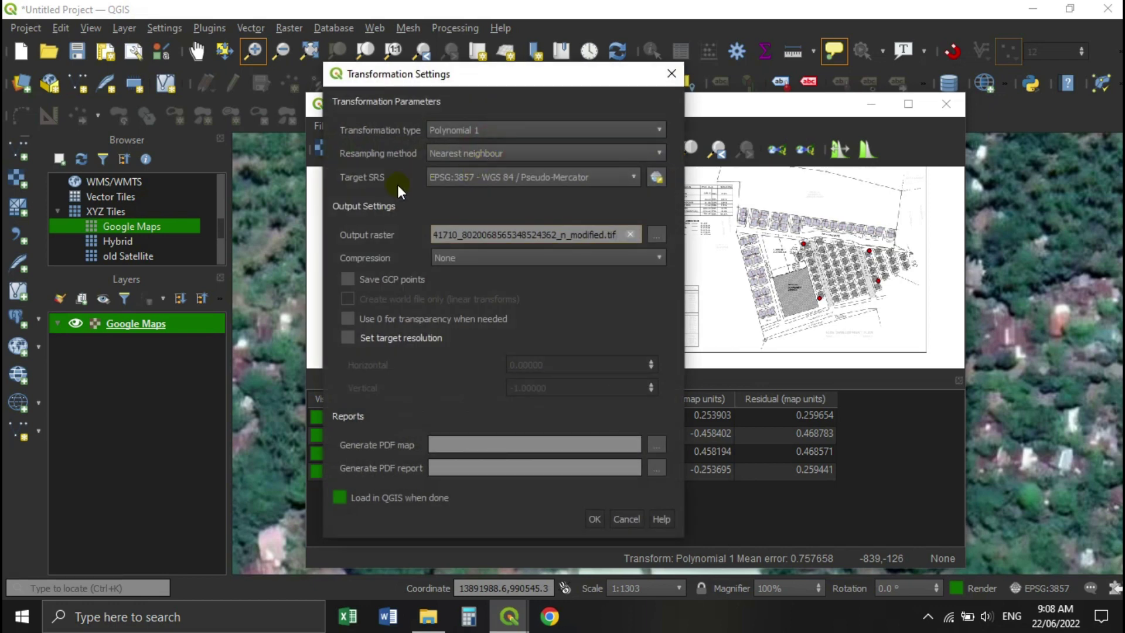
{"action": "left_click", "coordinate": [671, 74]}
{"action": "left_click", "coordinate": [356, 150]}
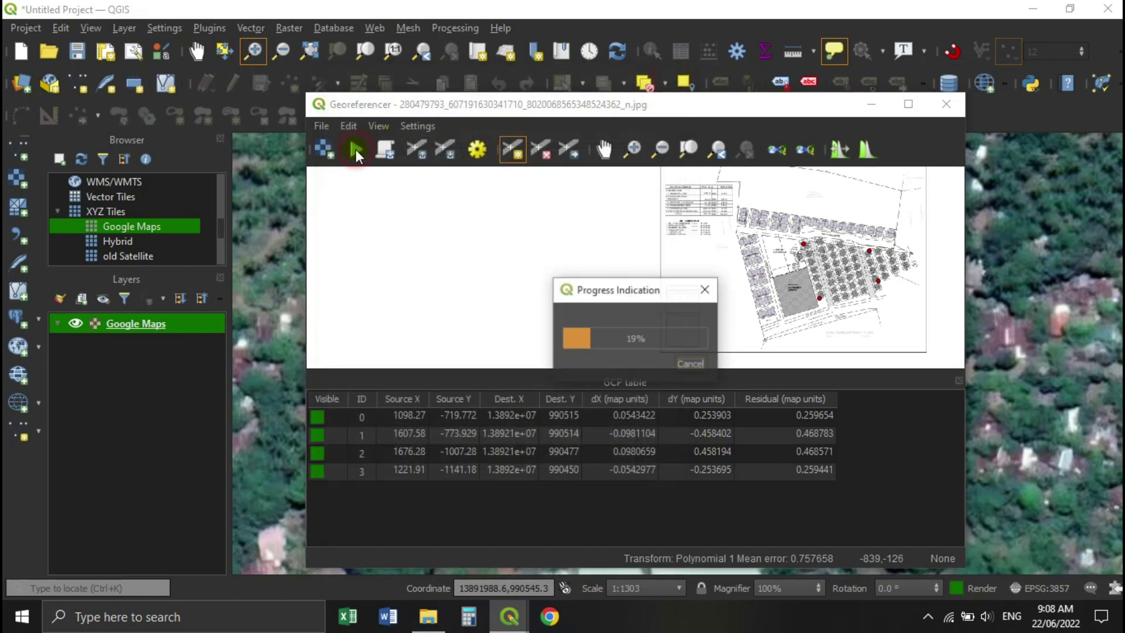
{"action": "left_click", "coordinate": [955, 103]}
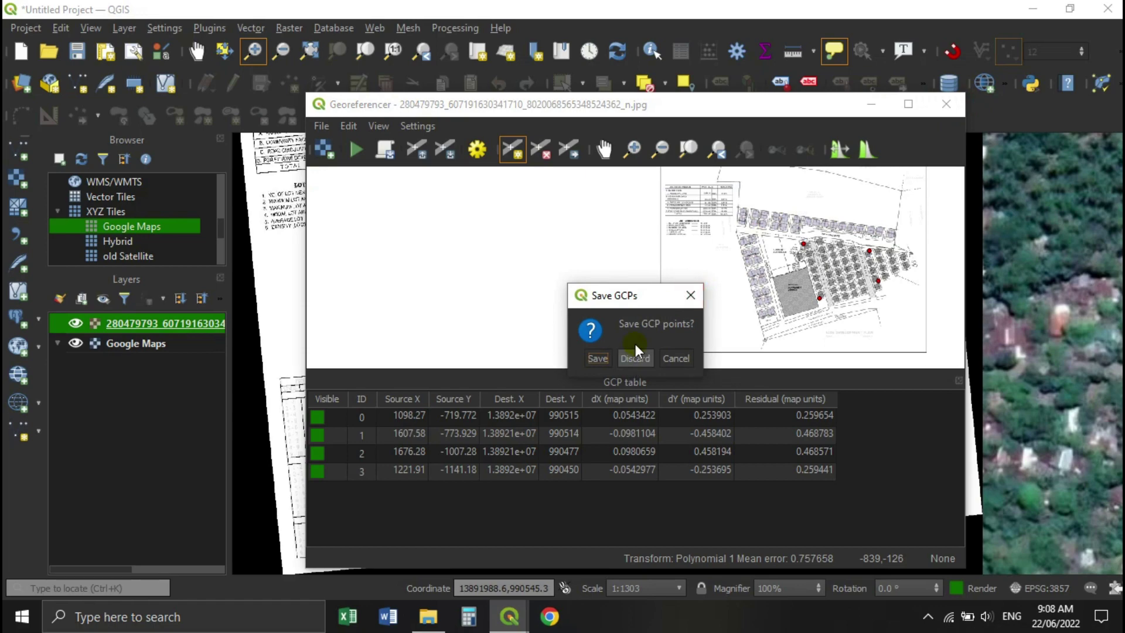
{"action": "left_click", "coordinate": [690, 295]}
{"action": "left_click", "coordinate": [872, 106]}
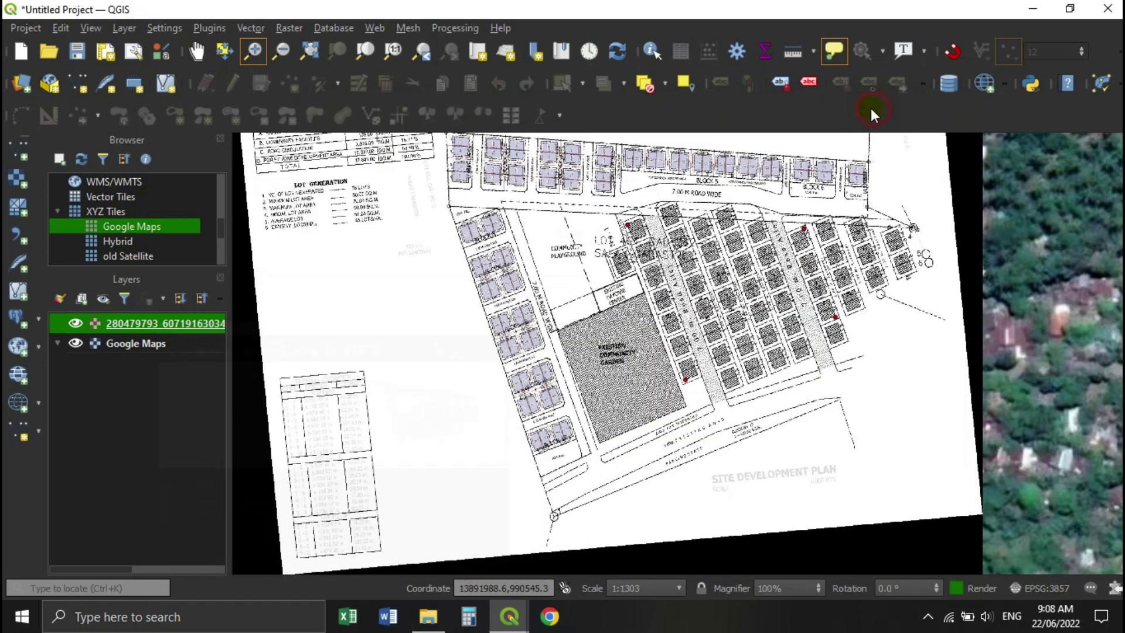
- Set the georeferenced site plan layer's global opacity to 35.4 %
{"action": "scroll", "coordinate": [732, 264], "scroll_direction": "down", "scroll_amount": 1}
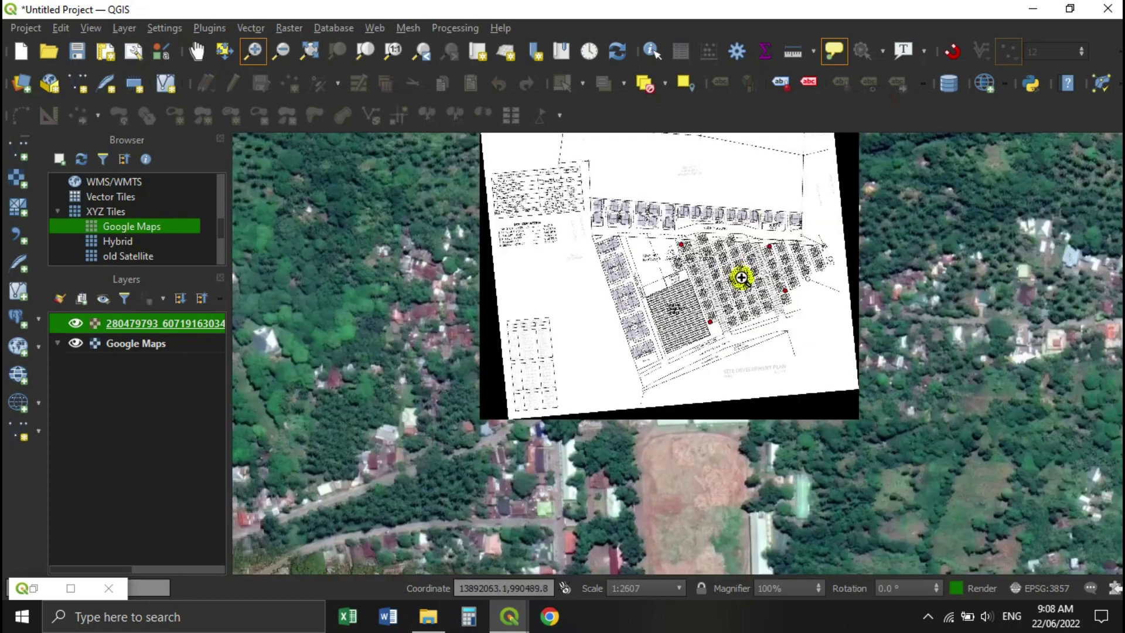
{"action": "right_click", "coordinate": [122, 327]}
{"action": "left_click", "coordinate": [185, 315]}
{"action": "left_click_drag", "start_coordinate": [514, 127], "coordinate": [307, 128]}
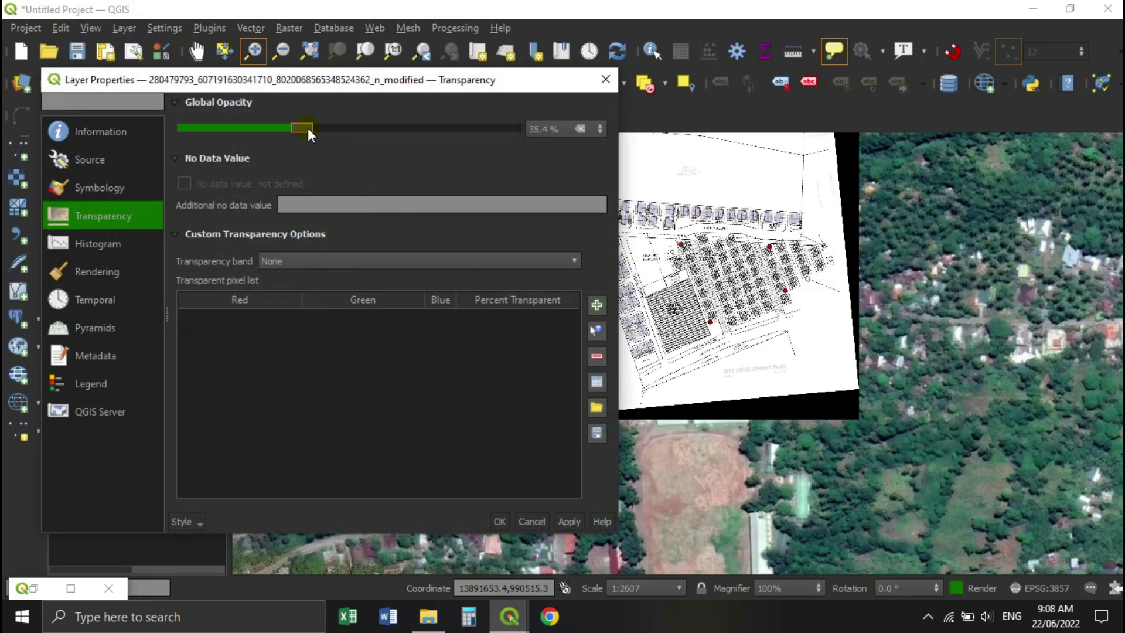
{"action": "left_click", "coordinate": [559, 522]}
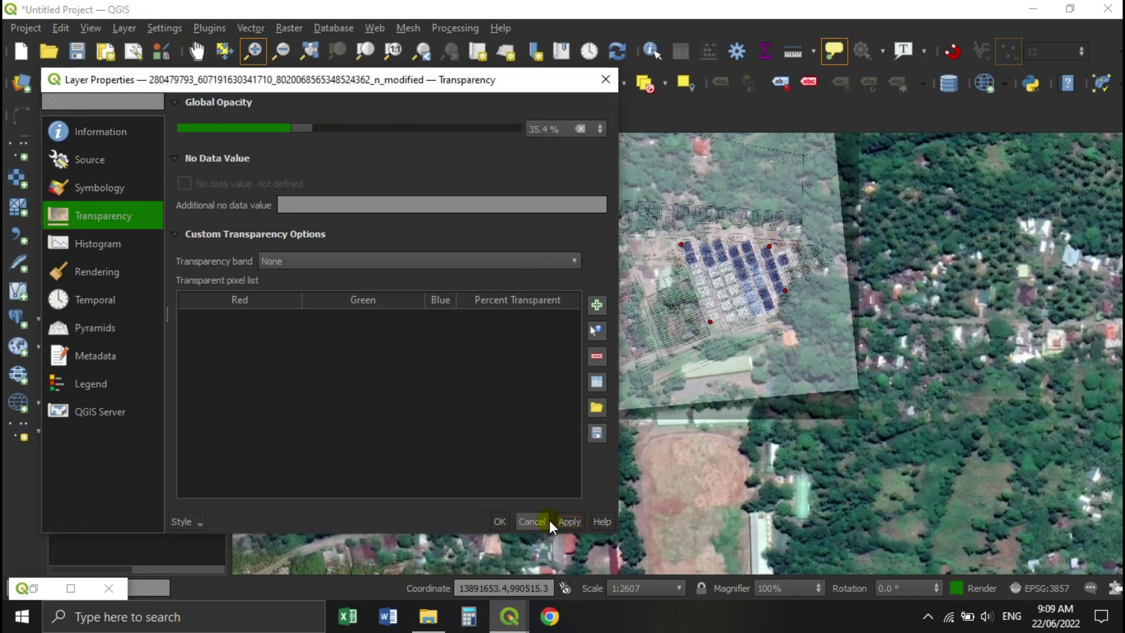
{"action": "left_click", "coordinate": [498, 521]}
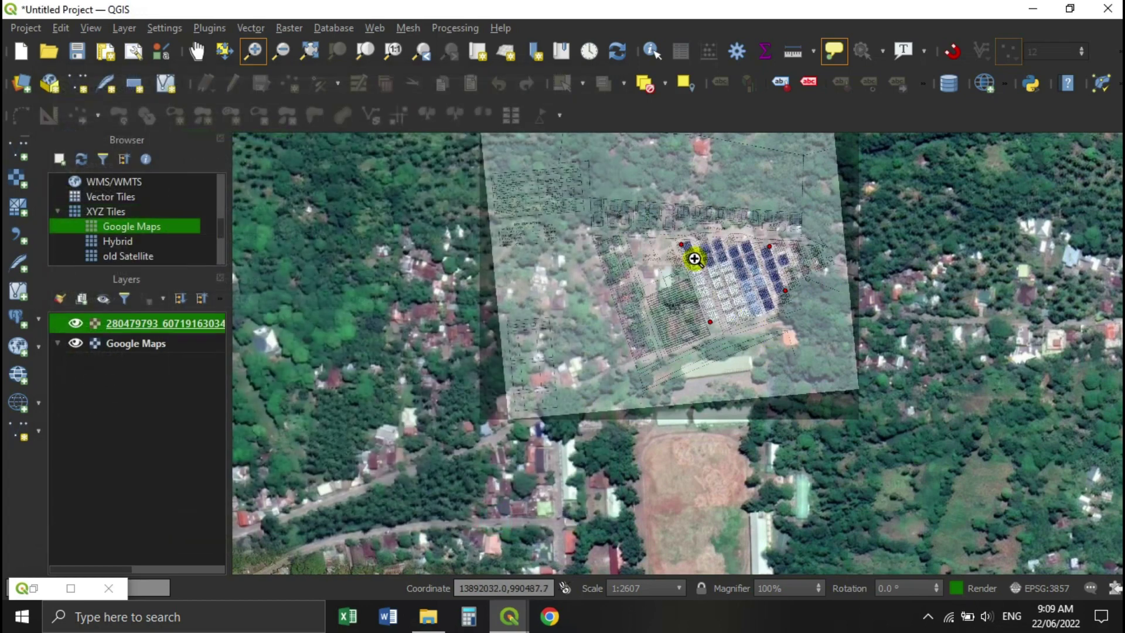
- Examine how the plan's hatched buildings, road alleys and community garden line up with the satellite imagery
{"action": "scroll", "coordinate": [697, 258], "scroll_direction": "up", "scroll_amount": 1}
{"action": "scroll", "coordinate": [714, 278], "scroll_direction": "up", "scroll_amount": 1}
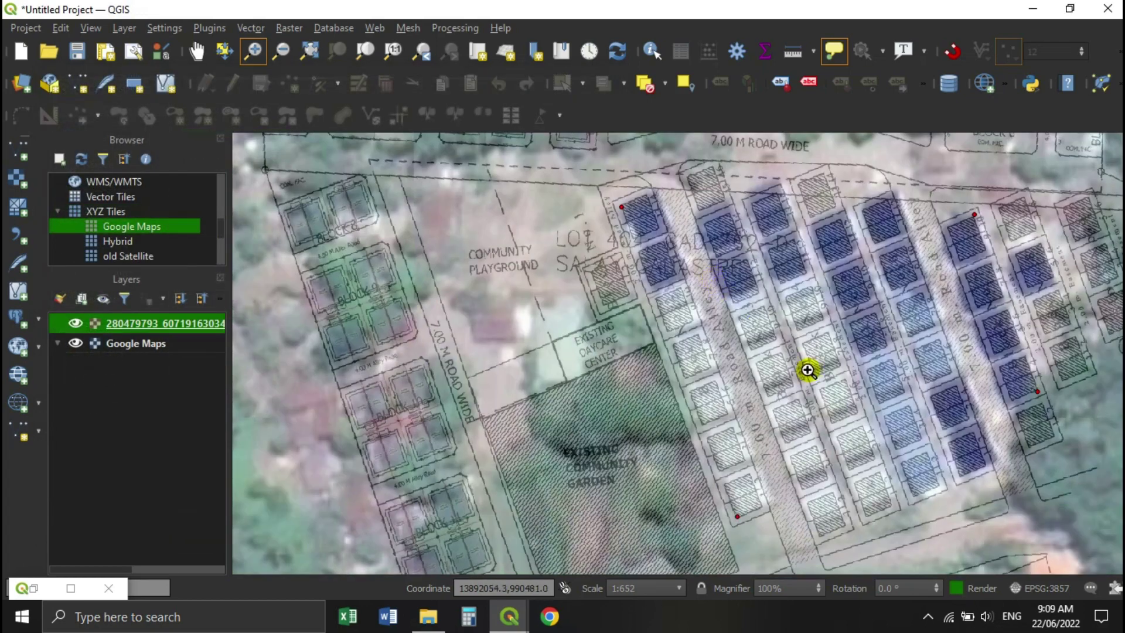
{"action": "left_click_drag", "start_coordinate": [808, 371], "coordinate": [655, 374]}
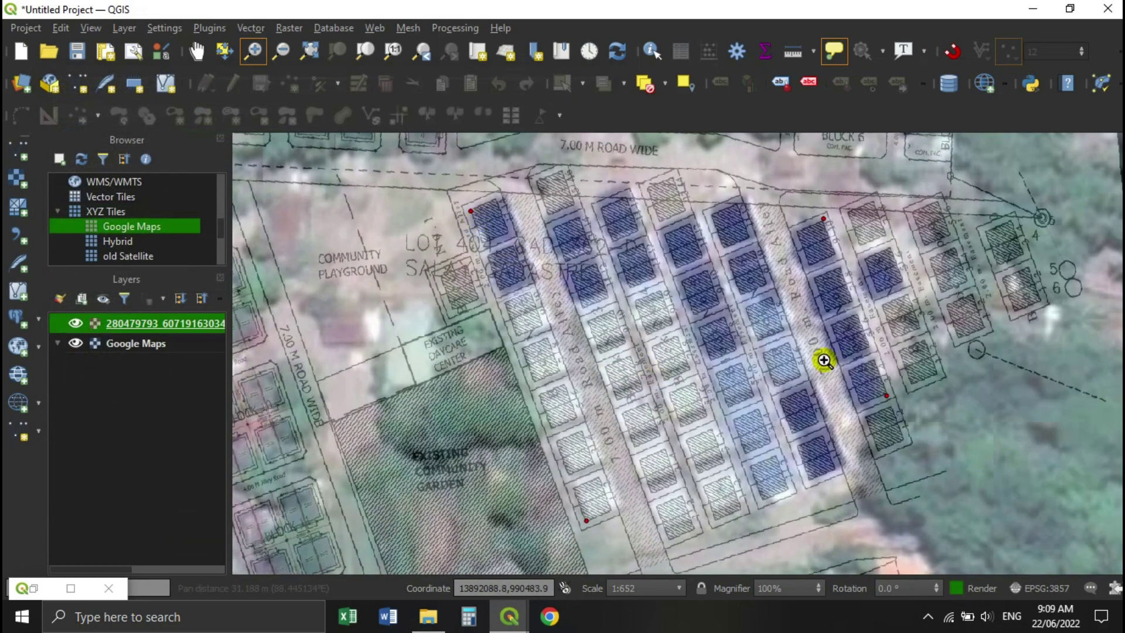
{"action": "left_click_drag", "start_coordinate": [755, 354], "coordinate": [780, 230]}
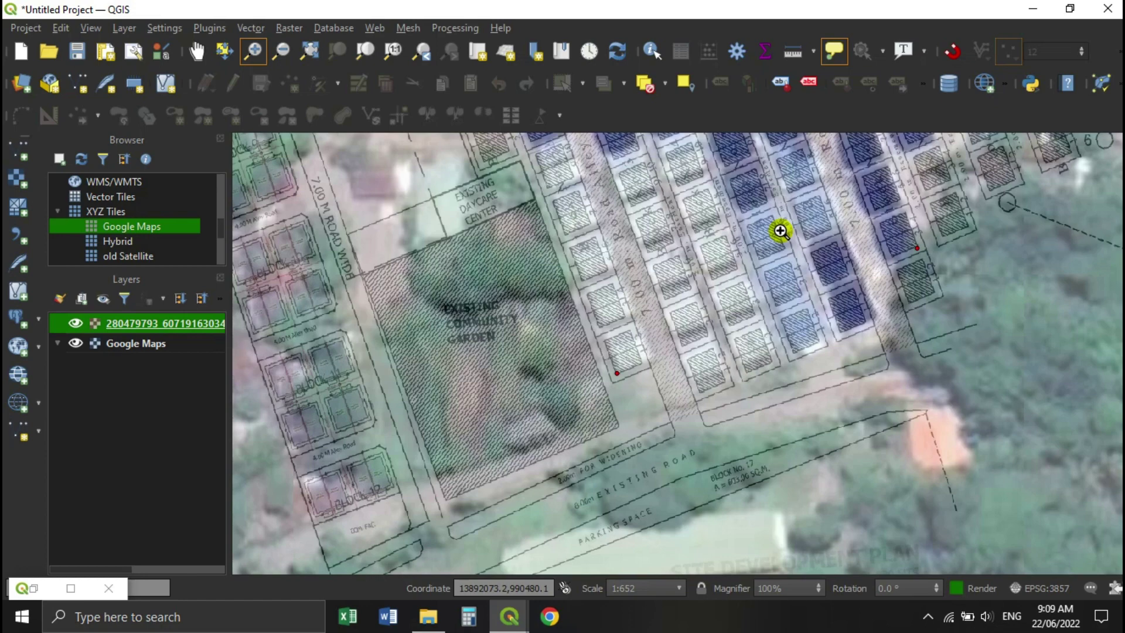
{"action": "scroll", "coordinate": [786, 234], "scroll_direction": "down", "scroll_amount": 1}
{"action": "left_click_drag", "start_coordinate": [793, 256], "coordinate": [617, 378]}
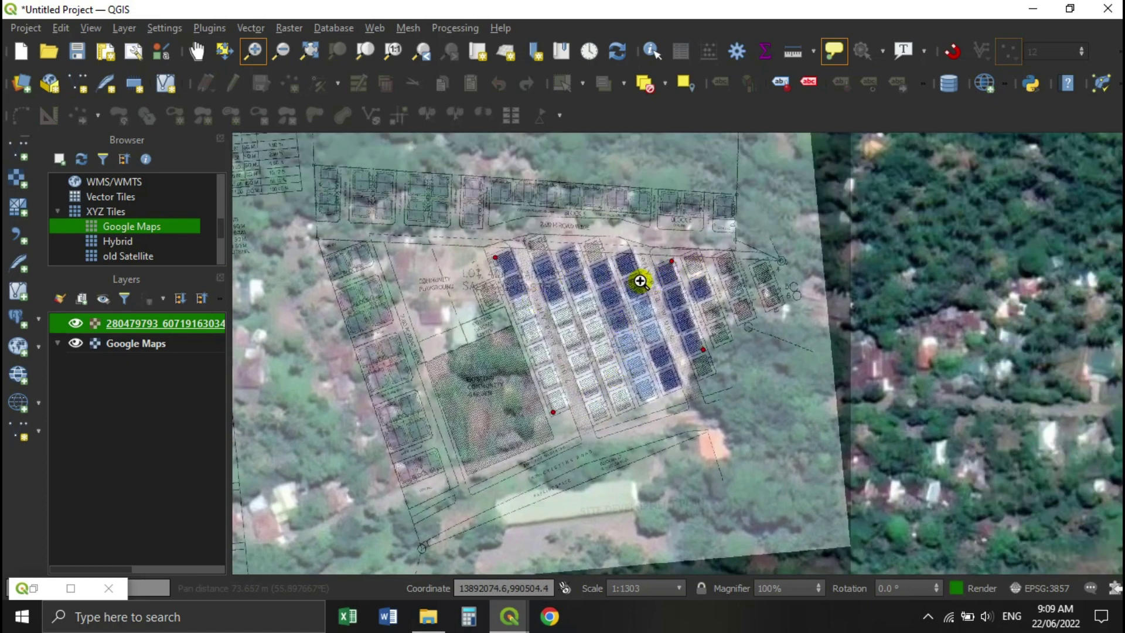
- Compare the eastern building rows with the roofs beneath by hiding and reshowing the plan layer, and check the overall fit
{"action": "scroll", "coordinate": [749, 289], "scroll_direction": "up", "scroll_amount": 1}
{"action": "scroll", "coordinate": [574, 239], "scroll_direction": "up", "scroll_amount": 1}
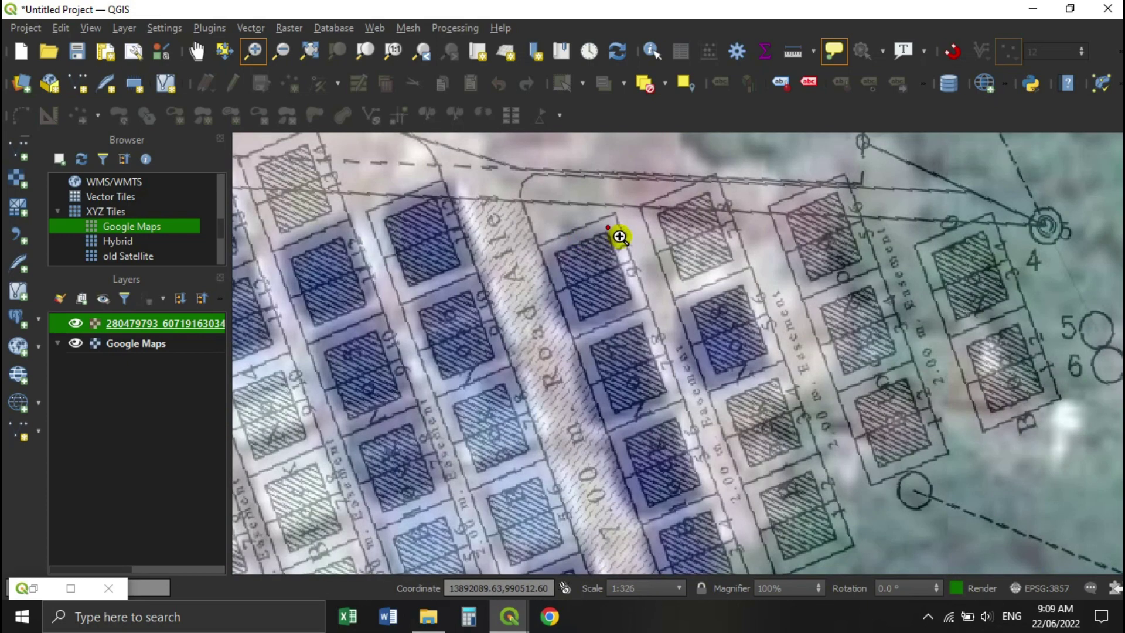
{"action": "left_click", "coordinate": [76, 322]}
{"action": "left_click", "coordinate": [76, 322]}
{"action": "left_click_drag", "start_coordinate": [460, 346], "coordinate": [525, 56]}
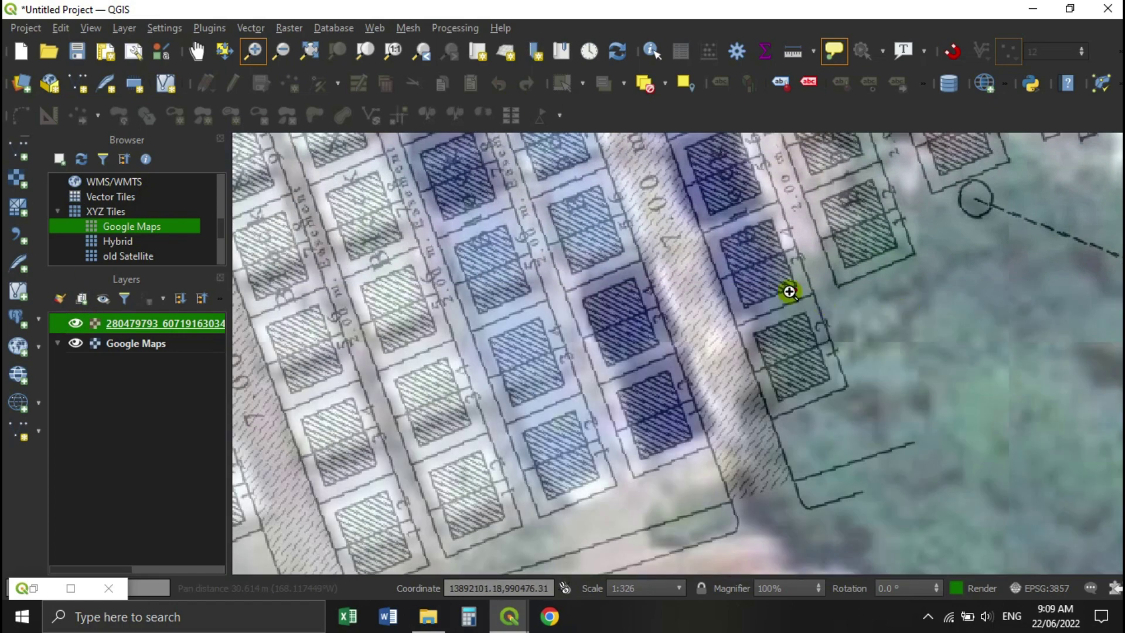
{"action": "scroll", "coordinate": [713, 318], "scroll_direction": "down", "scroll_amount": 1}
{"action": "scroll", "coordinate": [671, 329], "scroll_direction": "down", "scroll_amount": 1}
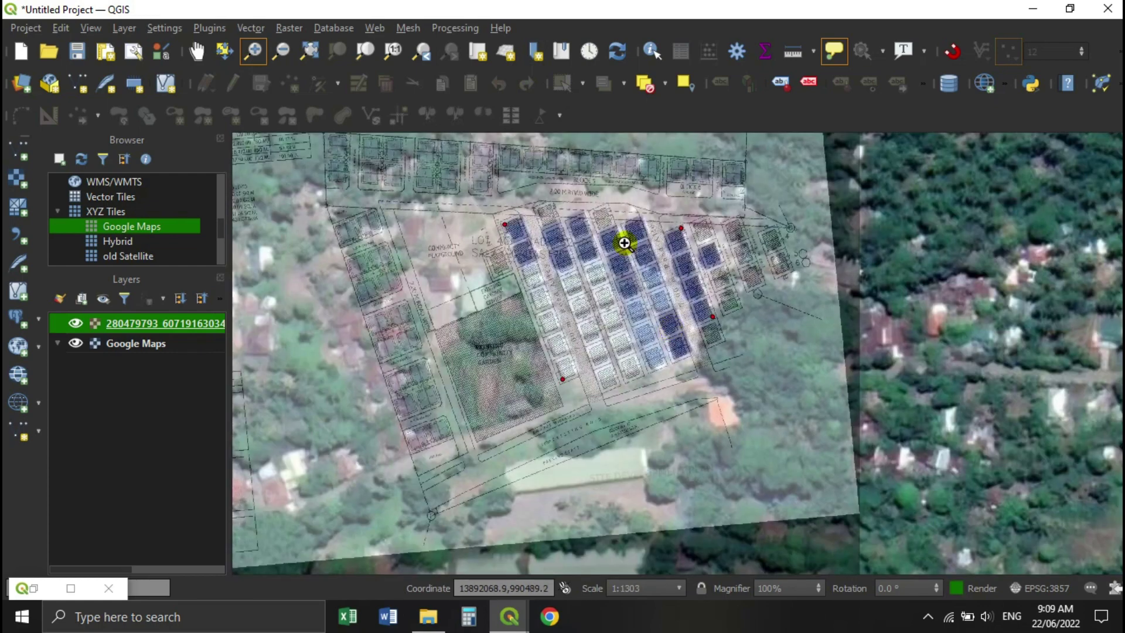
{"action": "left_click_drag", "start_coordinate": [547, 283], "coordinate": [607, 341]}
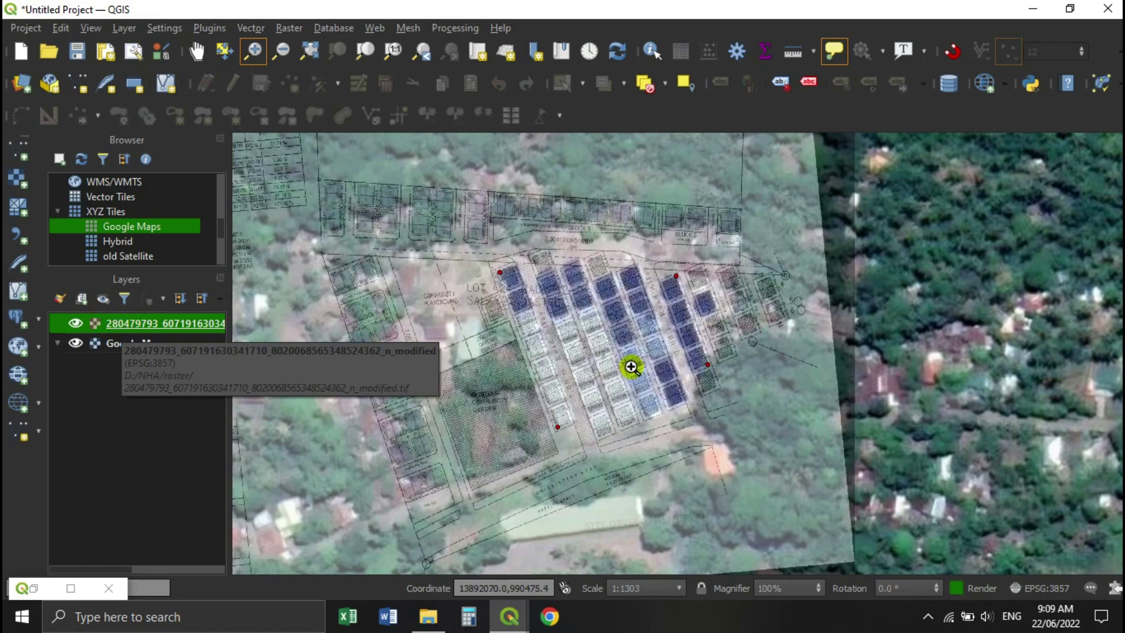
{"action": "left_click_drag", "start_coordinate": [633, 367], "coordinate": [656, 364]}
- Set the site plan layer's global opacity to 18.1 % and apply it
{"action": "right_click", "coordinate": [120, 318]}
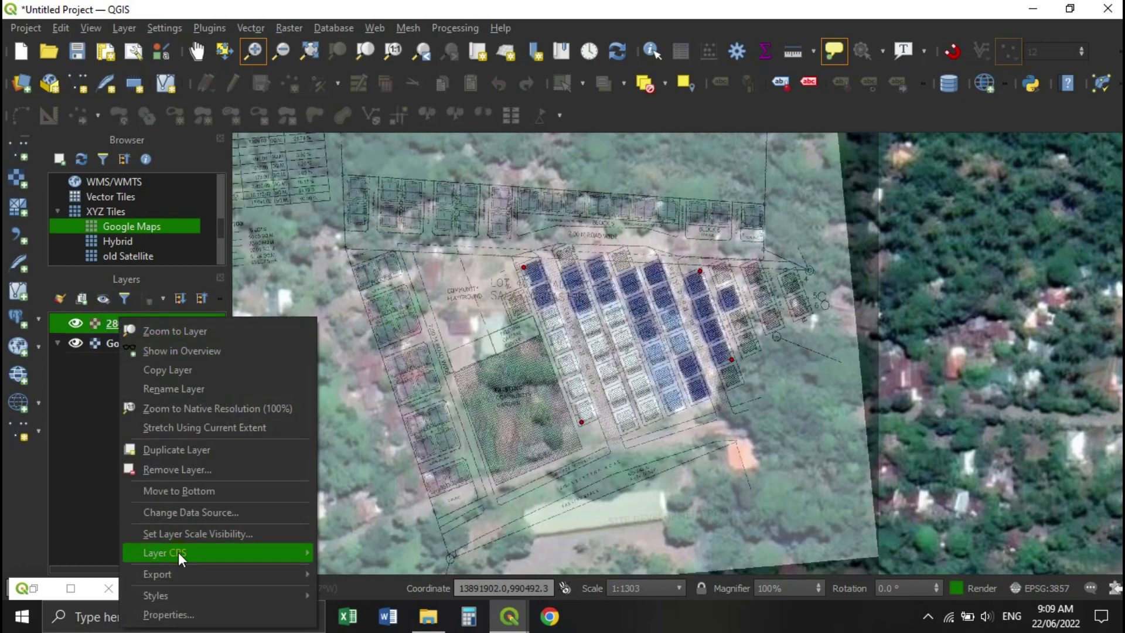
{"action": "left_click", "coordinate": [175, 615]}
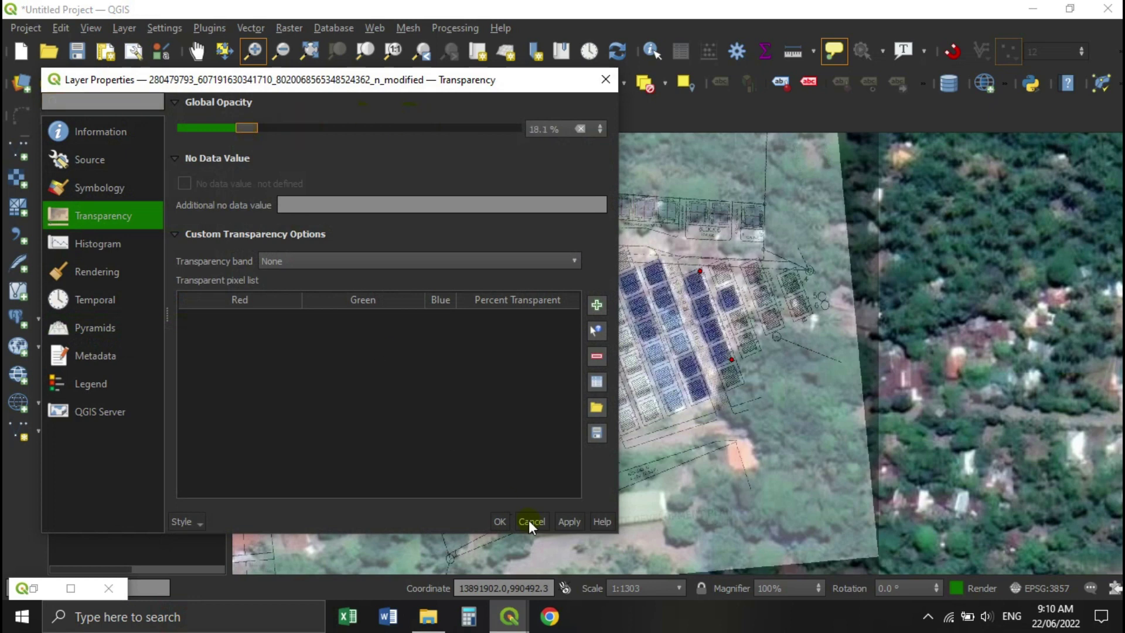
{"action": "left_click", "coordinate": [567, 525]}
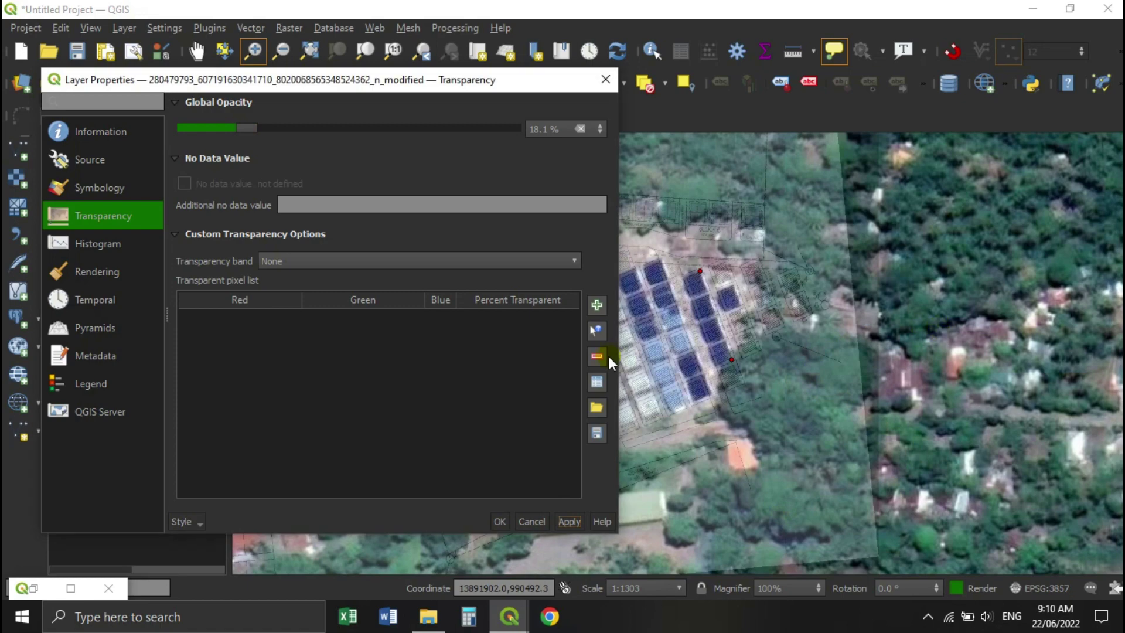
- Close the layer properties and examine how the faint plan's building rows and community garden match the satellite imagery
{"action": "left_click", "coordinate": [502, 520]}
{"action": "left_click", "coordinate": [677, 394]}
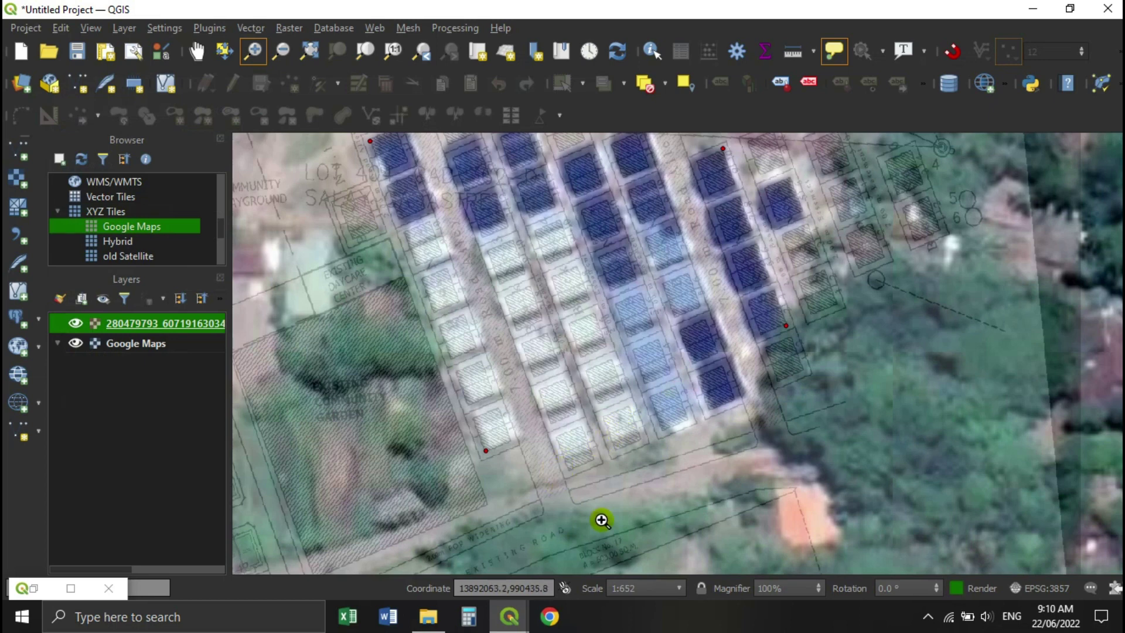
{"action": "left_click_drag", "start_coordinate": [605, 411], "coordinate": [640, 525]}
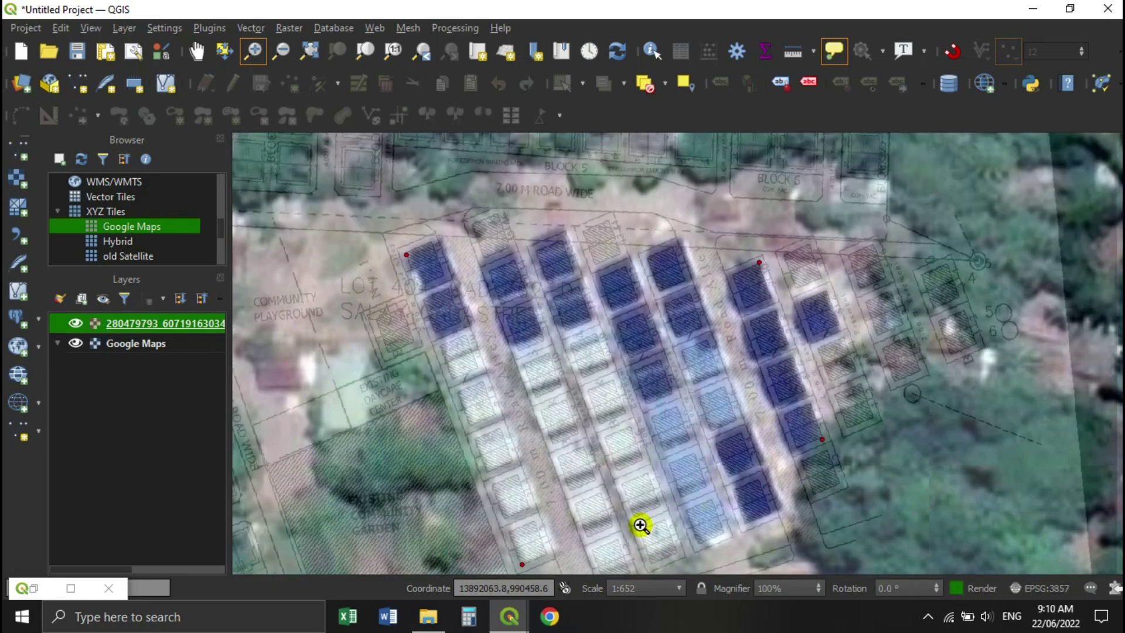
{"action": "left_click_drag", "start_coordinate": [640, 525], "coordinate": [641, 397]}
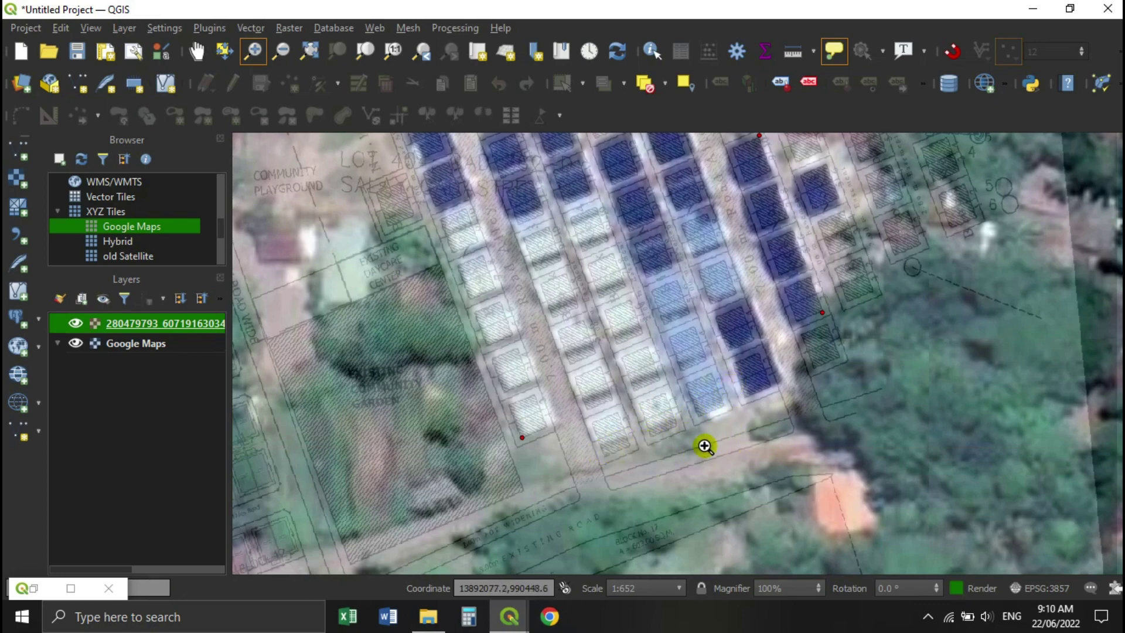
{"action": "scroll", "coordinate": [706, 445], "scroll_direction": "down", "scroll_amount": 1}
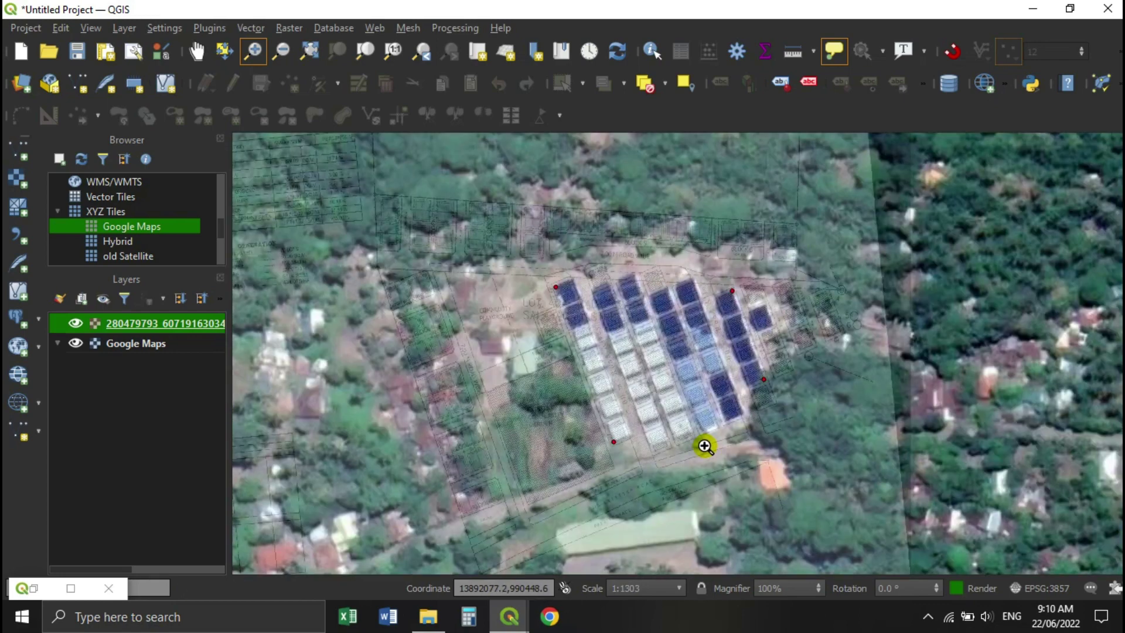
- Set the site plan layer's global opacity to 52.9 %, trying 44.3 % first, and accept the layer properties
{"action": "right_click", "coordinate": [150, 328]}
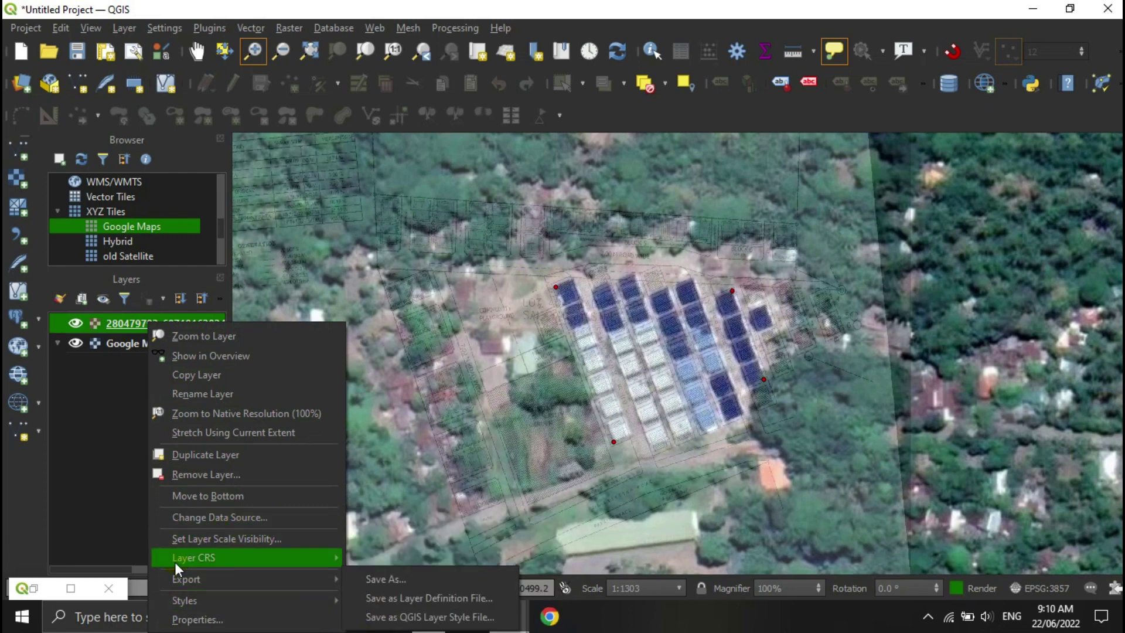
{"action": "left_click", "coordinate": [89, 416]}
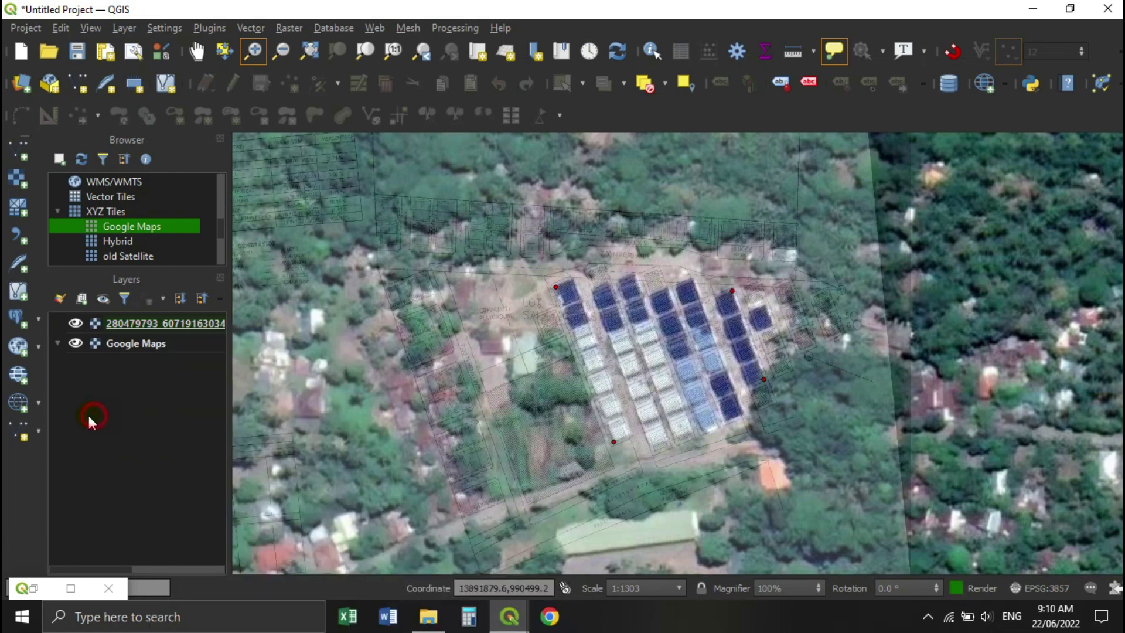
{"action": "left_click", "coordinate": [97, 324]}
{"action": "right_click", "coordinate": [108, 323]}
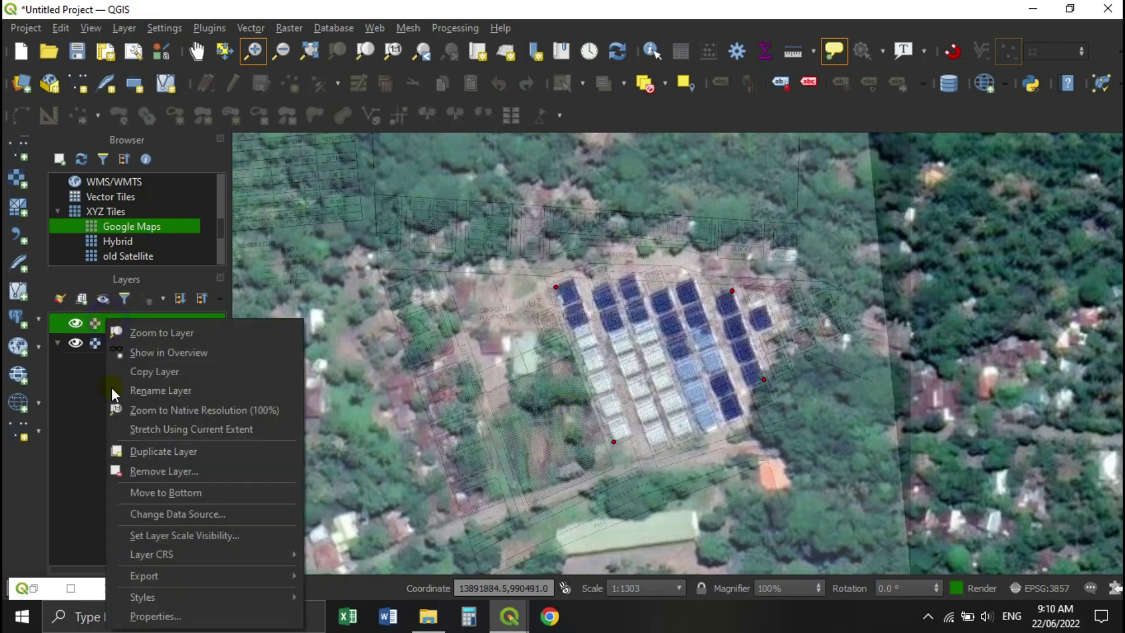
{"action": "left_click", "coordinate": [147, 615]}
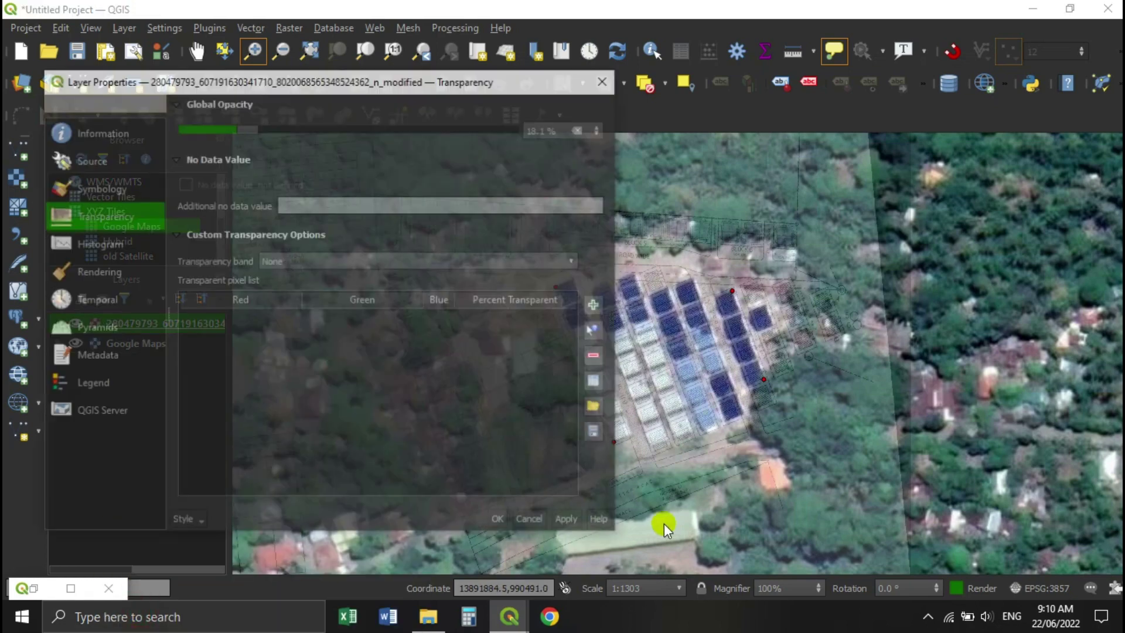
{"action": "left_click_drag", "start_coordinate": [247, 124], "coordinate": [334, 140]}
{"action": "left_click", "coordinate": [569, 522]}
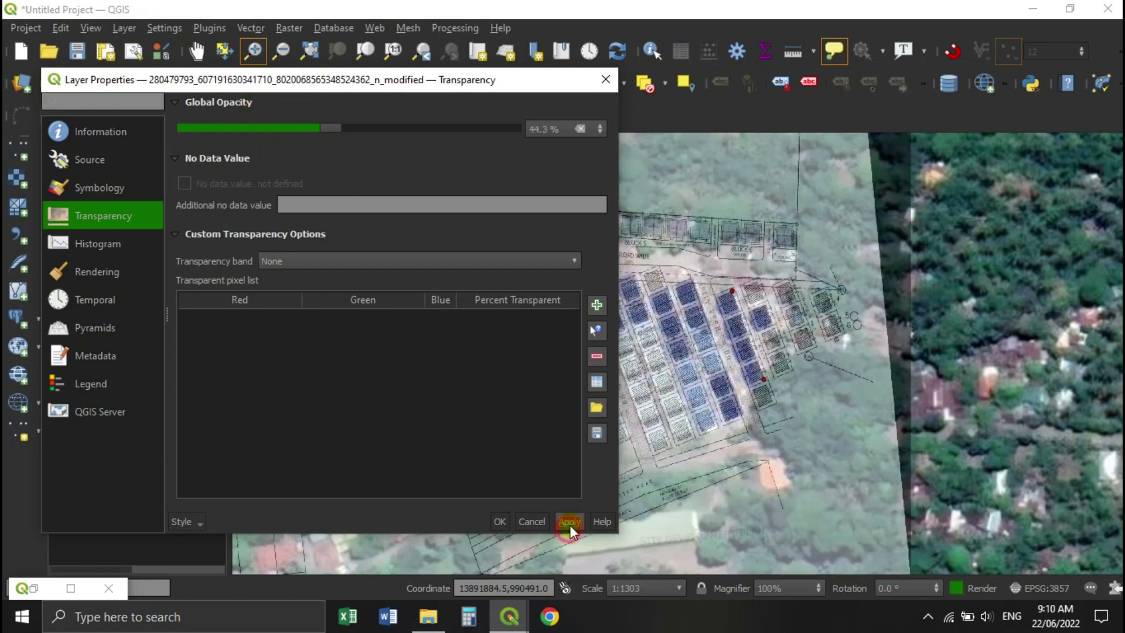
{"action": "left_click", "coordinate": [327, 130]}
{"action": "left_click", "coordinate": [568, 522]}
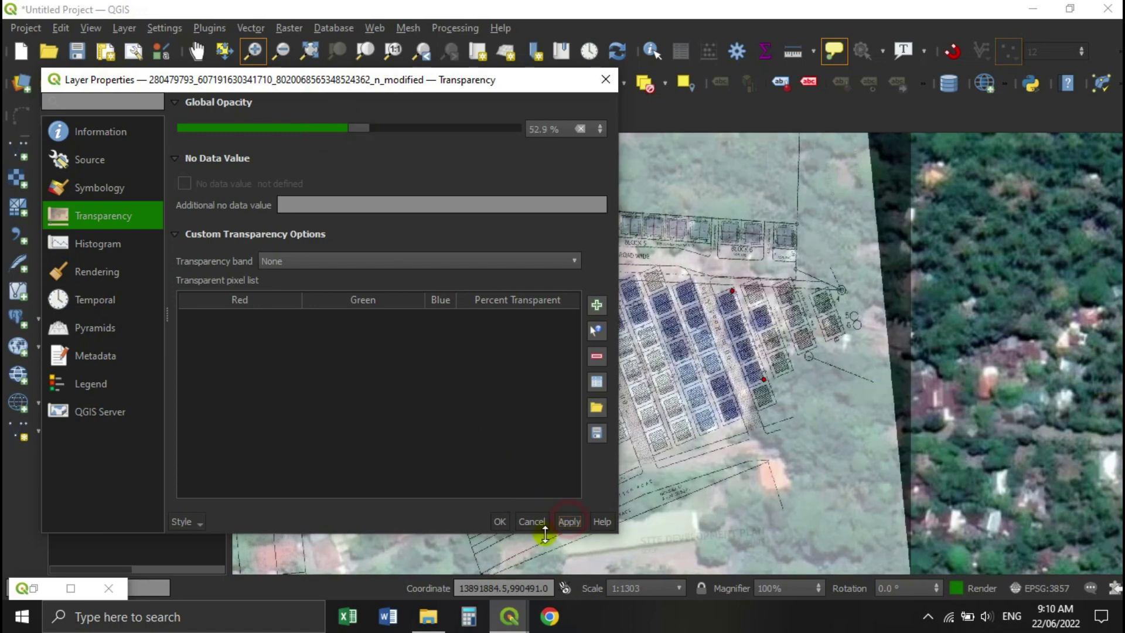
{"action": "left_click", "coordinate": [499, 521]}
- Check the fit of the whole plan overlay on the surrounding satellite imagery, including the building rows and site boundary
{"action": "scroll", "coordinate": [883, 417], "scroll_direction": "down", "scroll_amount": 1}
{"action": "left_click_drag", "start_coordinate": [854, 442], "coordinate": [668, 377]}
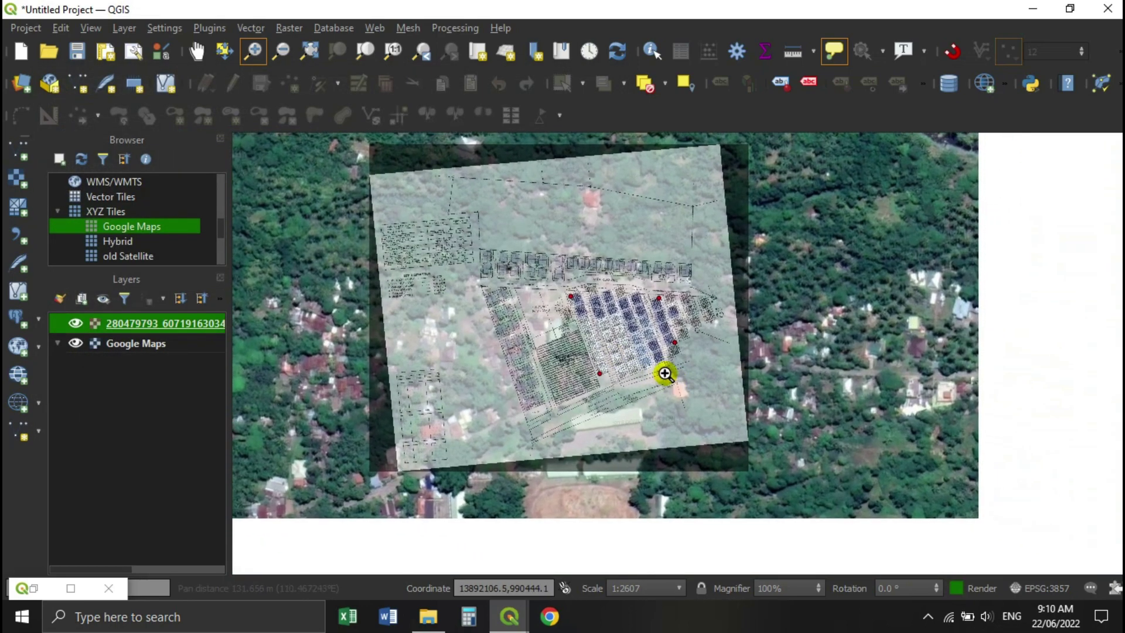
{"action": "scroll", "coordinate": [674, 357], "scroll_direction": "up", "scroll_amount": 1}
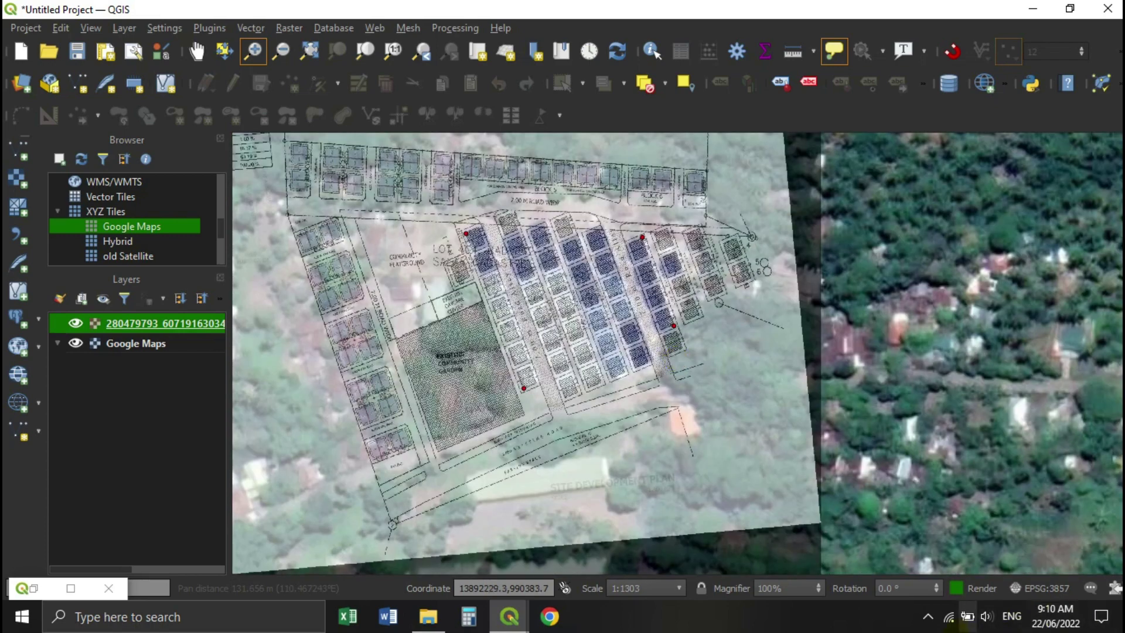
{"action": "left_click", "coordinate": [927, 617]}
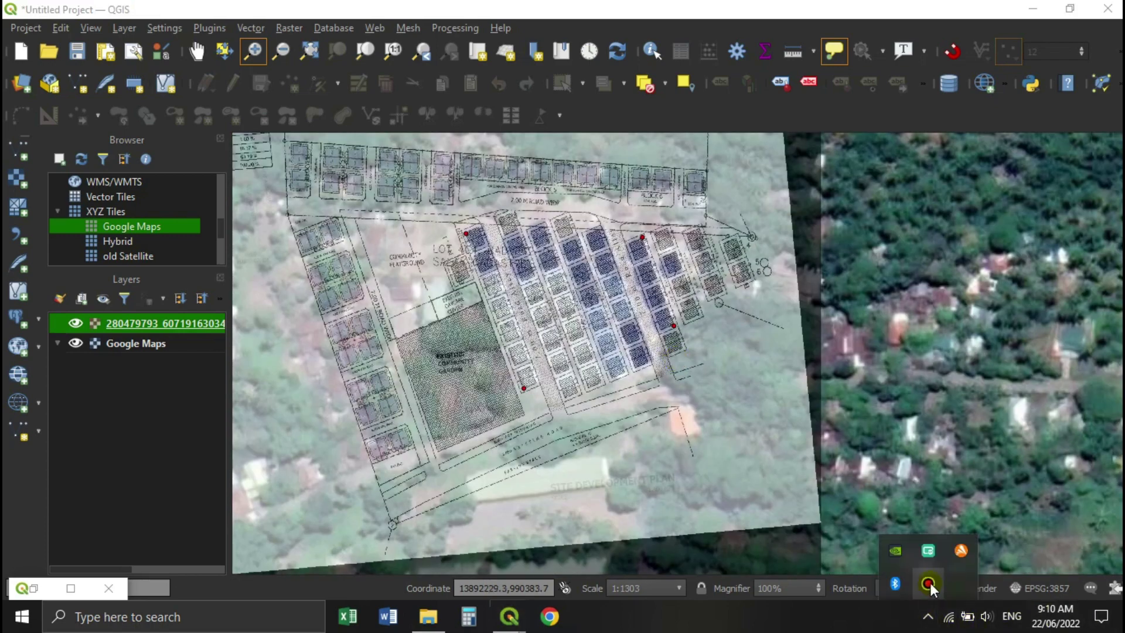